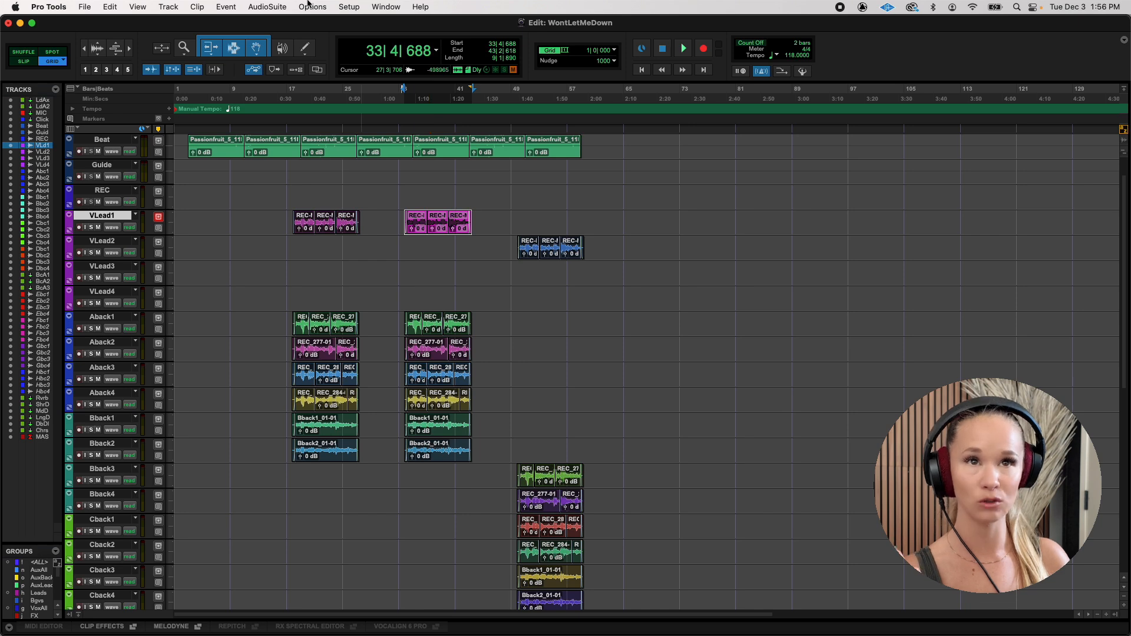
Open the VocAlign 6 Pro AudioSuite plug-in and capture the selected VLead1 clips as the guide.
{"action": "left_click", "coordinate": [266, 6]}
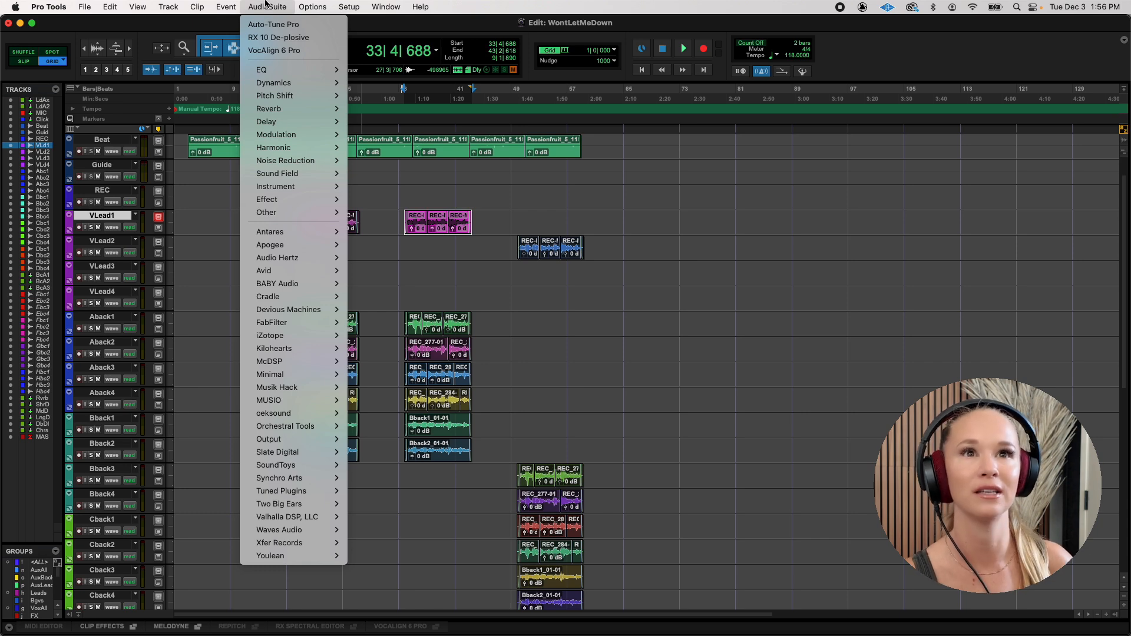
{"action": "left_click", "coordinate": [275, 52]}
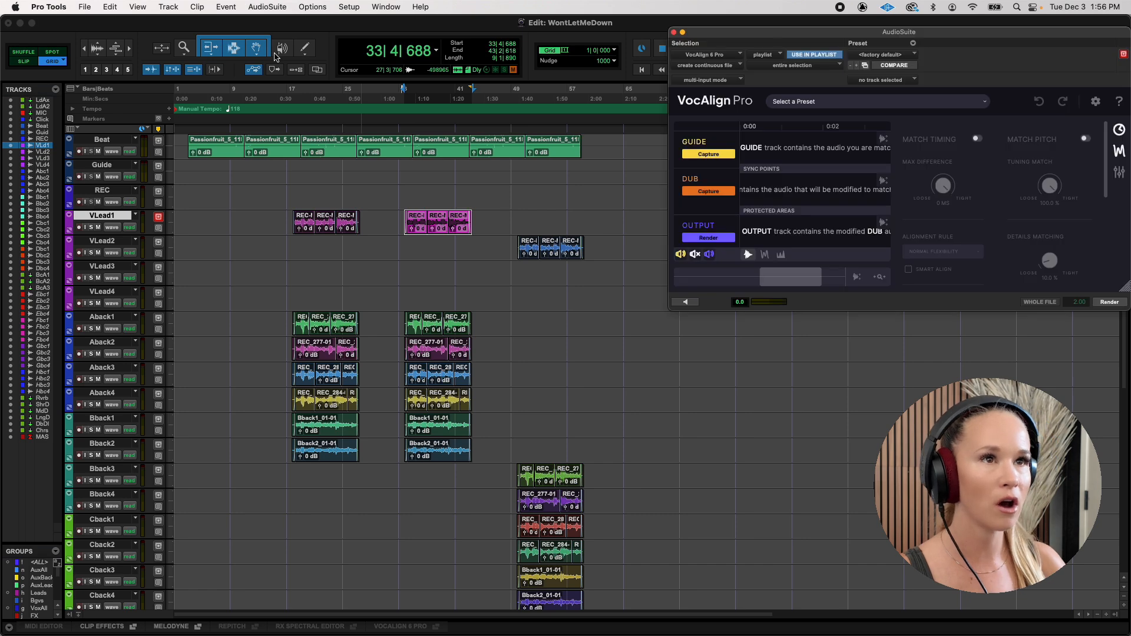
{"action": "left_click_drag", "start_coordinate": [814, 38], "coordinate": [761, 124]}
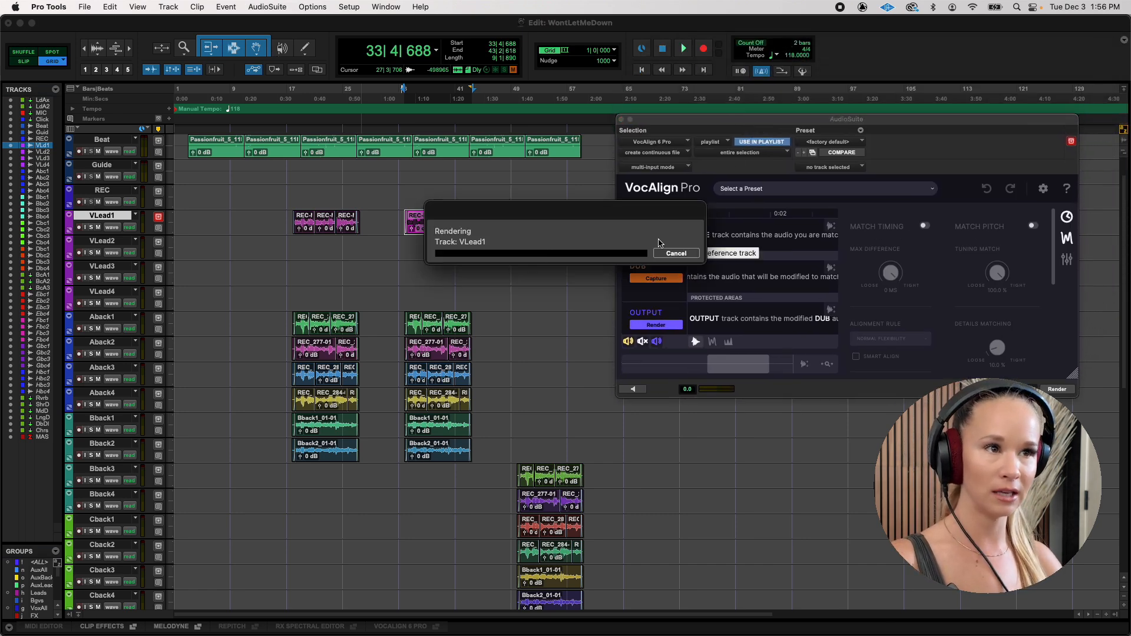
{"action": "left_click", "coordinate": [659, 242]}
Capture the Aback1 and Aback2 clips beneath the guide section as dubs in turn and render each aligned version.
{"action": "left_click", "coordinate": [416, 335]}
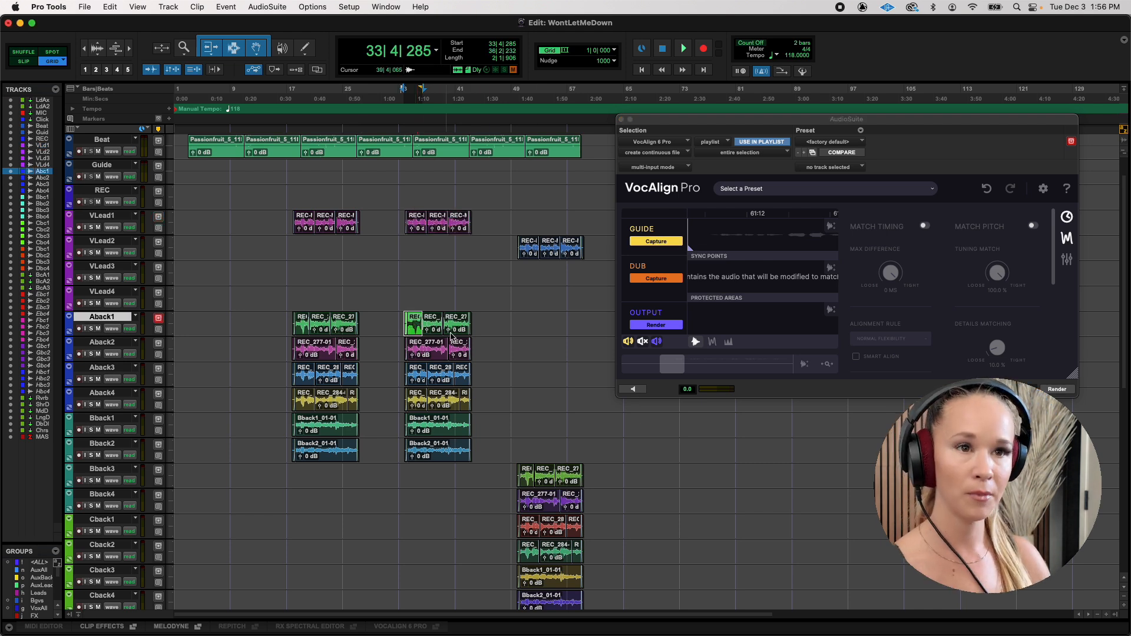
{"action": "left_click", "coordinate": [458, 337], "text": "shift"}
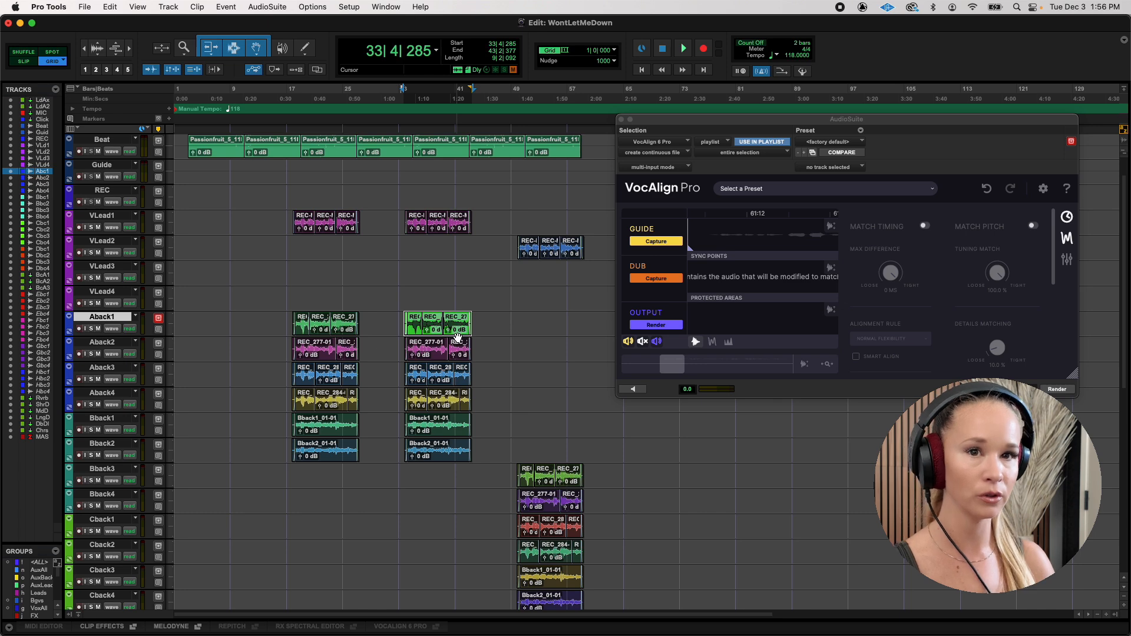
{"action": "left_click", "coordinate": [638, 279]}
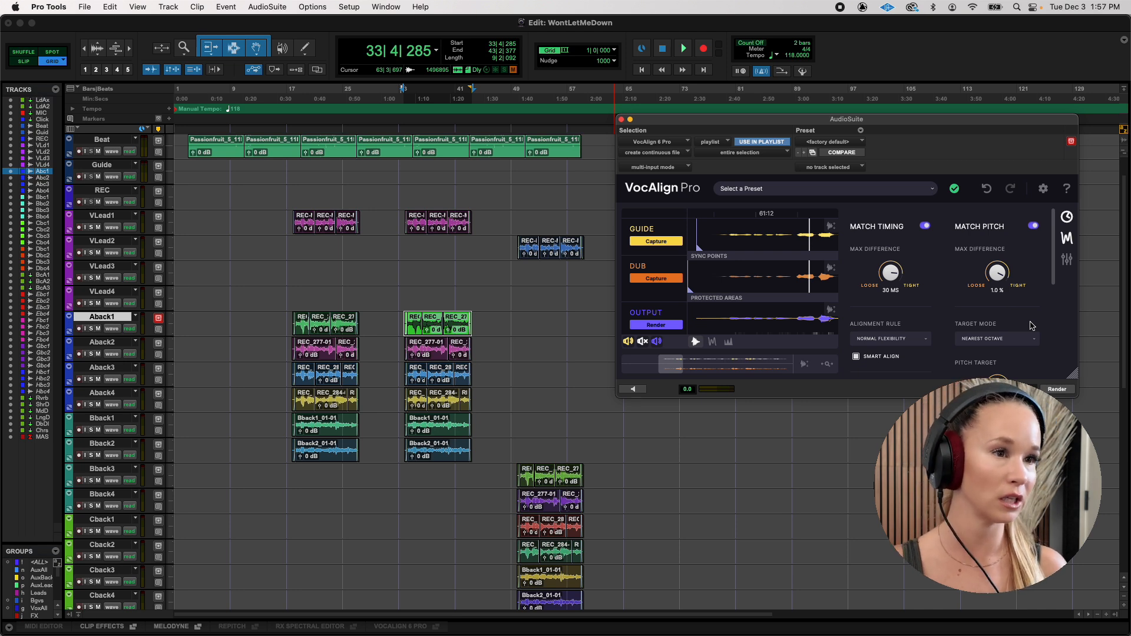
{"action": "left_click", "coordinate": [1054, 391]}
{"action": "left_click", "coordinate": [422, 356]}
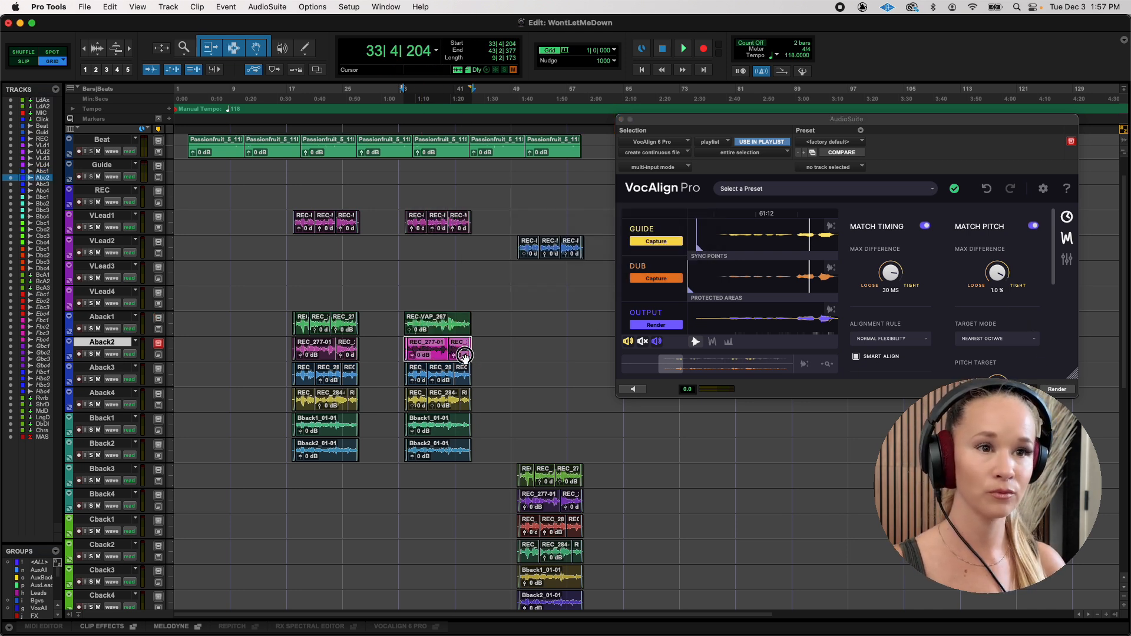
{"action": "left_click", "coordinate": [1056, 390]}
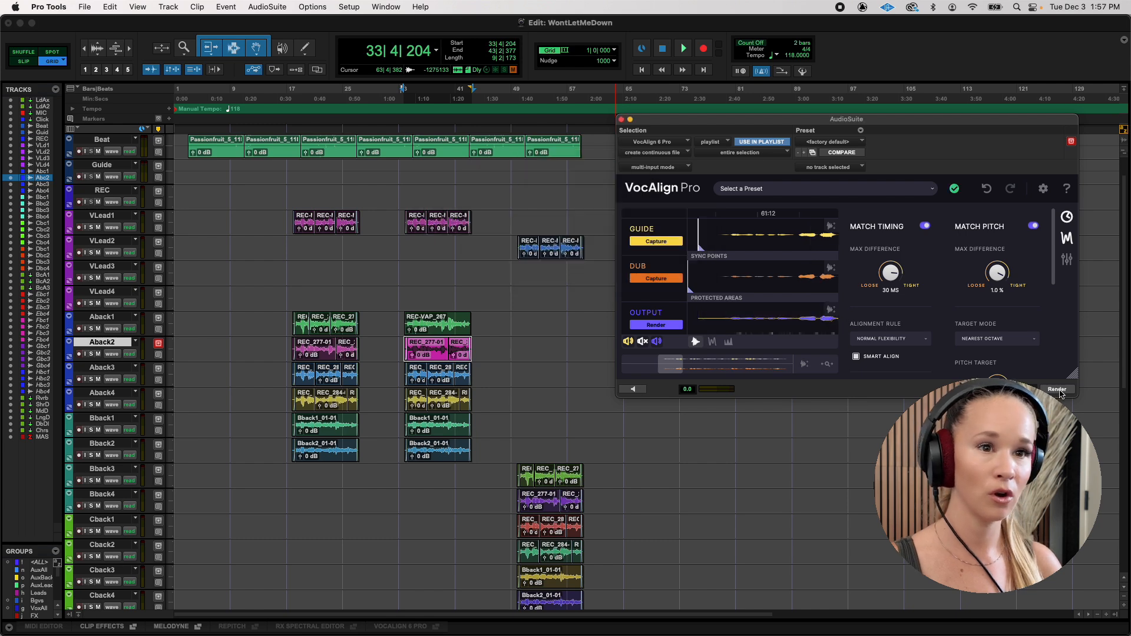
Select the Aback3 clips starting at bar 33, capture them as the dub, and render the alignment.
{"action": "left_click", "coordinate": [416, 382]}
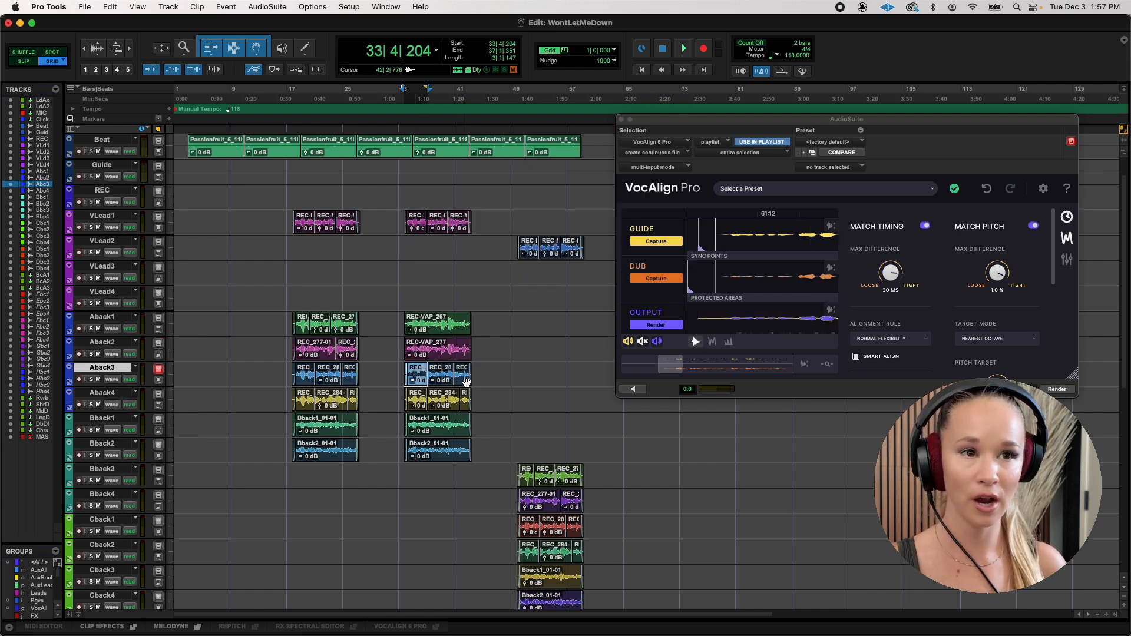
{"action": "left_click", "coordinate": [460, 458], "text": "shift"}
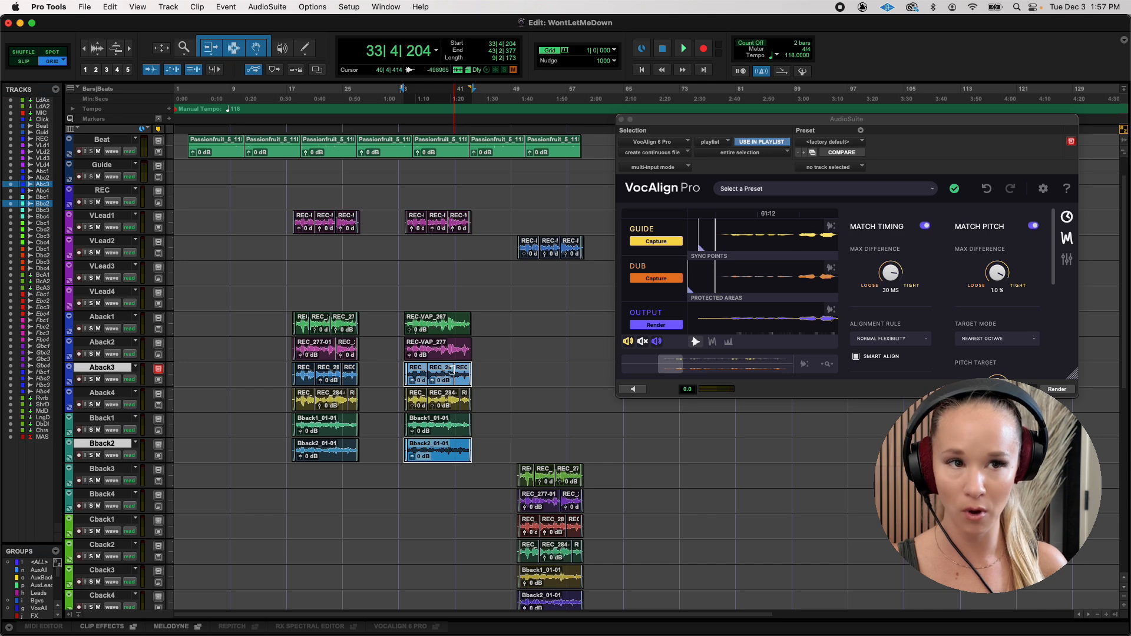
{"action": "left_click", "coordinate": [418, 377]}
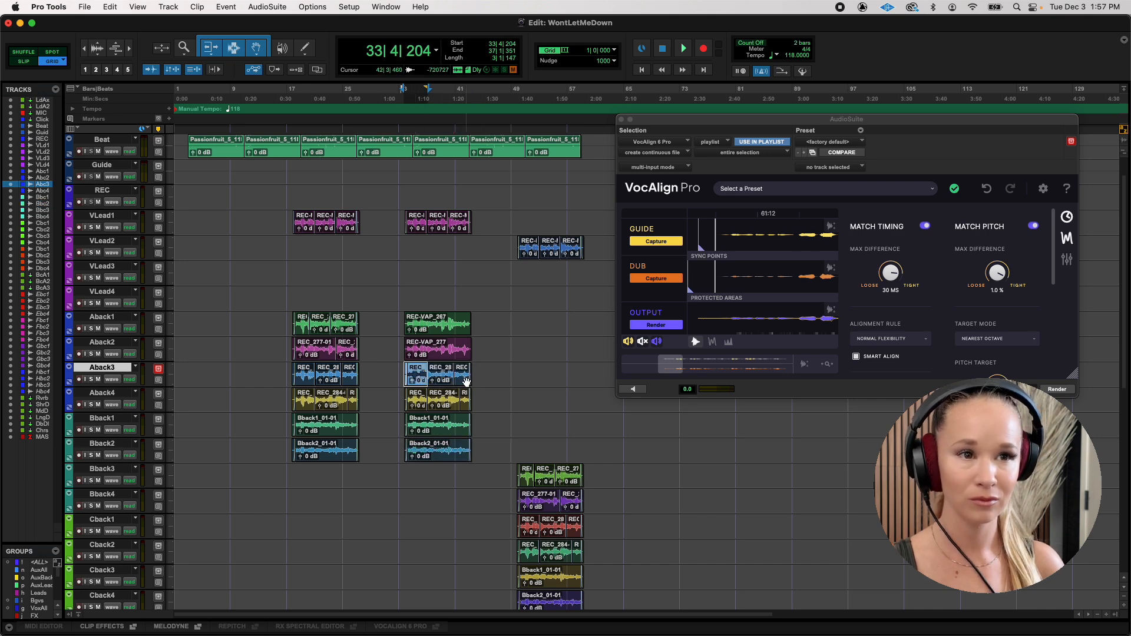
{"action": "left_click", "coordinate": [656, 278]}
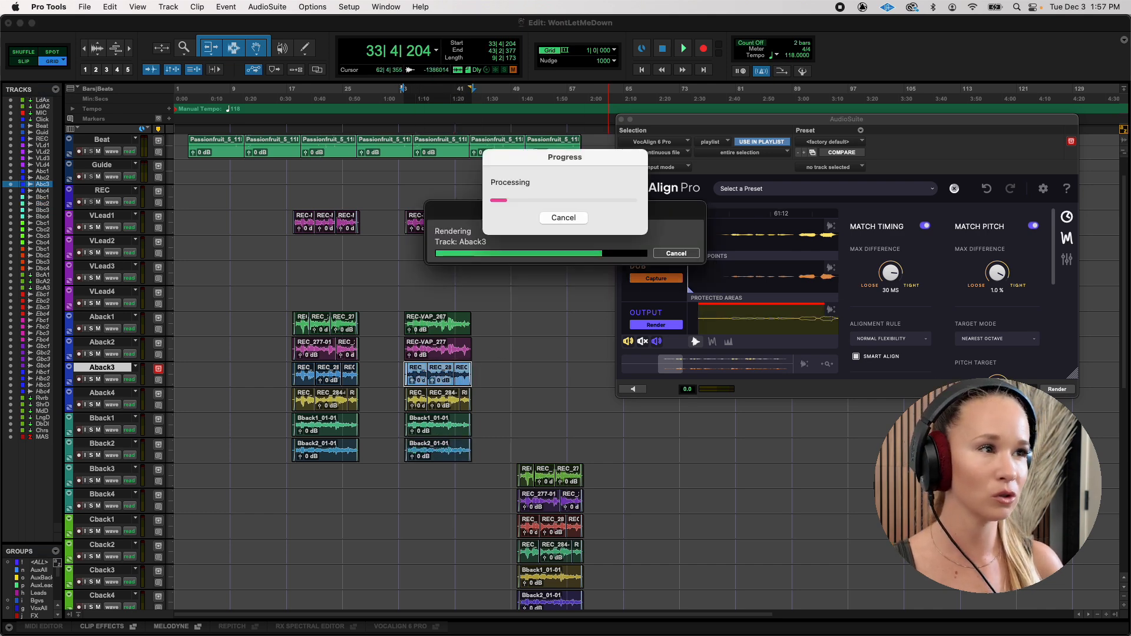
{"action": "left_click", "coordinate": [1055, 389]}
Capture and render the Aback4, Bback1 and Bback2 clips in the same section one after another against the VLead1 guide.
{"action": "left_click", "coordinate": [415, 406]}
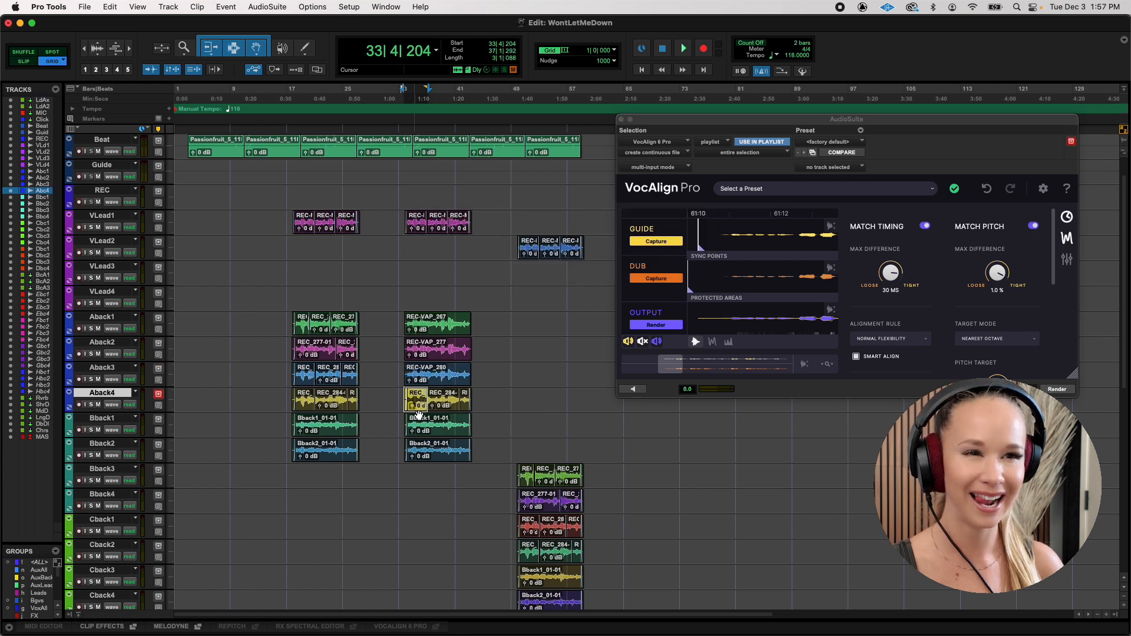
{"action": "left_click", "coordinate": [656, 278]}
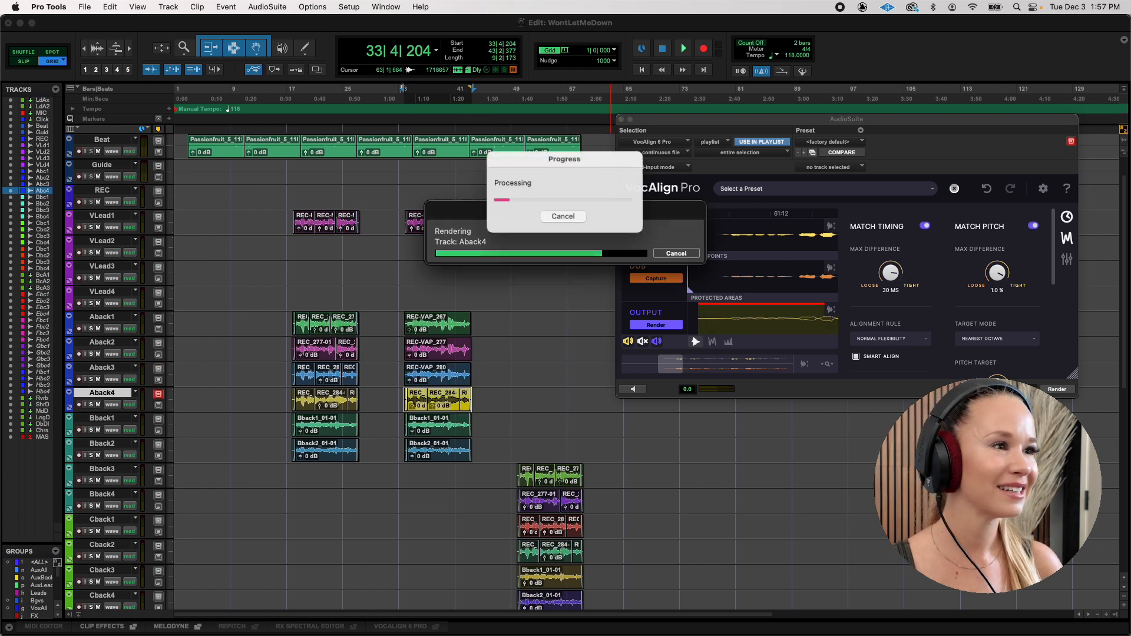
{"action": "left_click", "coordinate": [436, 428]}
{"action": "left_click", "coordinate": [655, 278]}
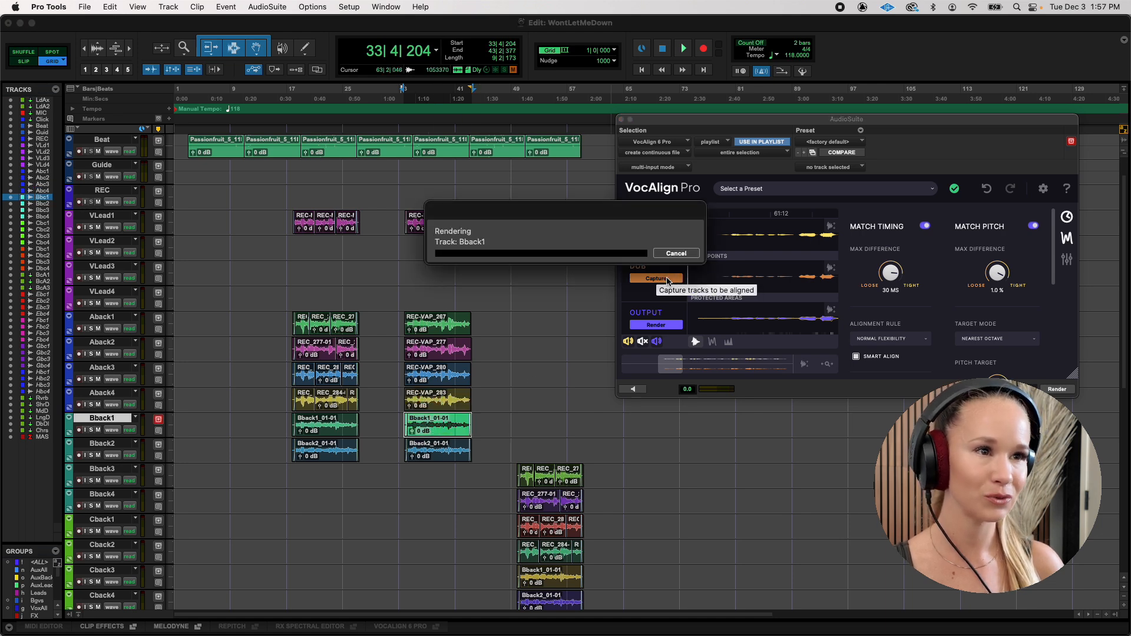
{"action": "left_click", "coordinate": [425, 454]}
{"action": "left_click", "coordinate": [655, 278]}
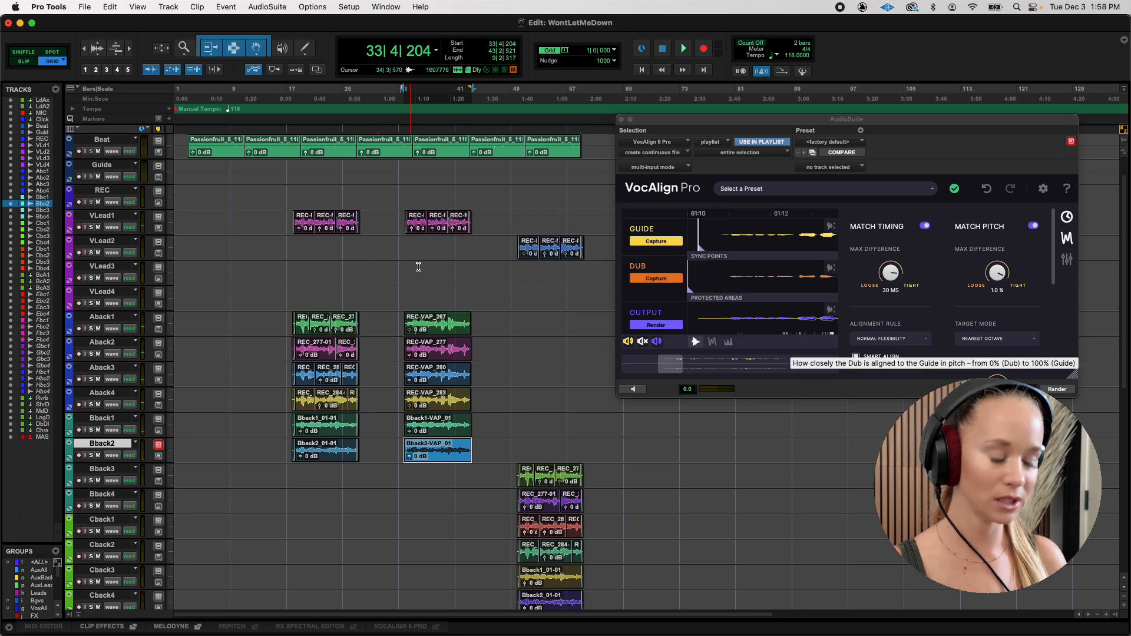
Play the aligned section and lower the Beat fader to -16.1 dB in the Mix window.
{"action": "key", "text": "space"}
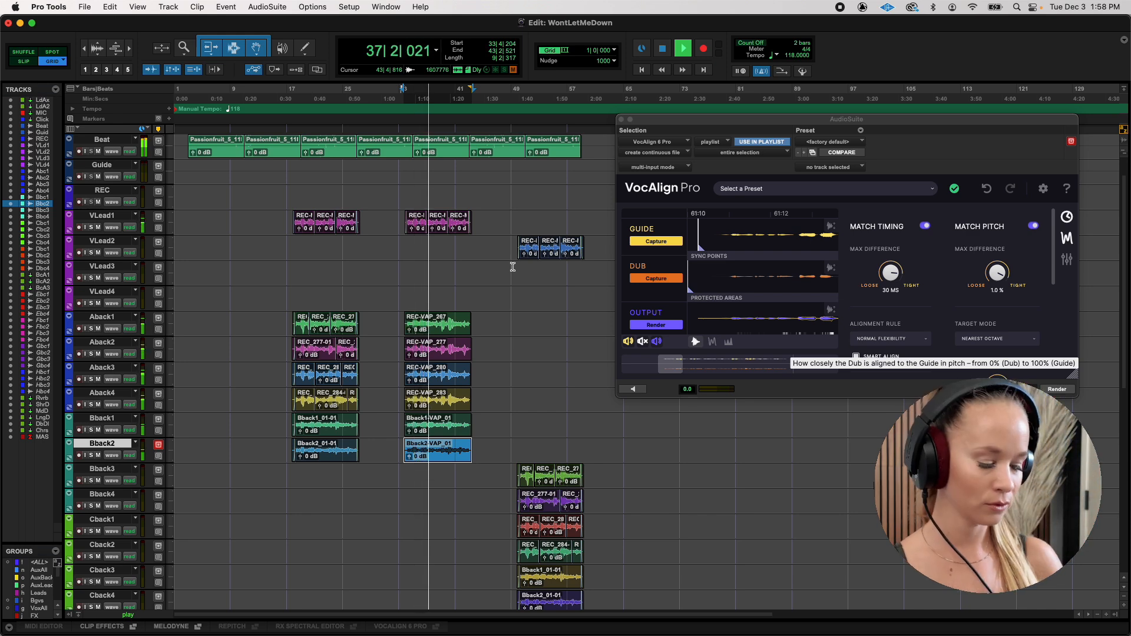
{"action": "key", "text": "super+equal"}
{"action": "left_click_drag", "start_coordinate": [187, 437], "coordinate": [183, 448]}
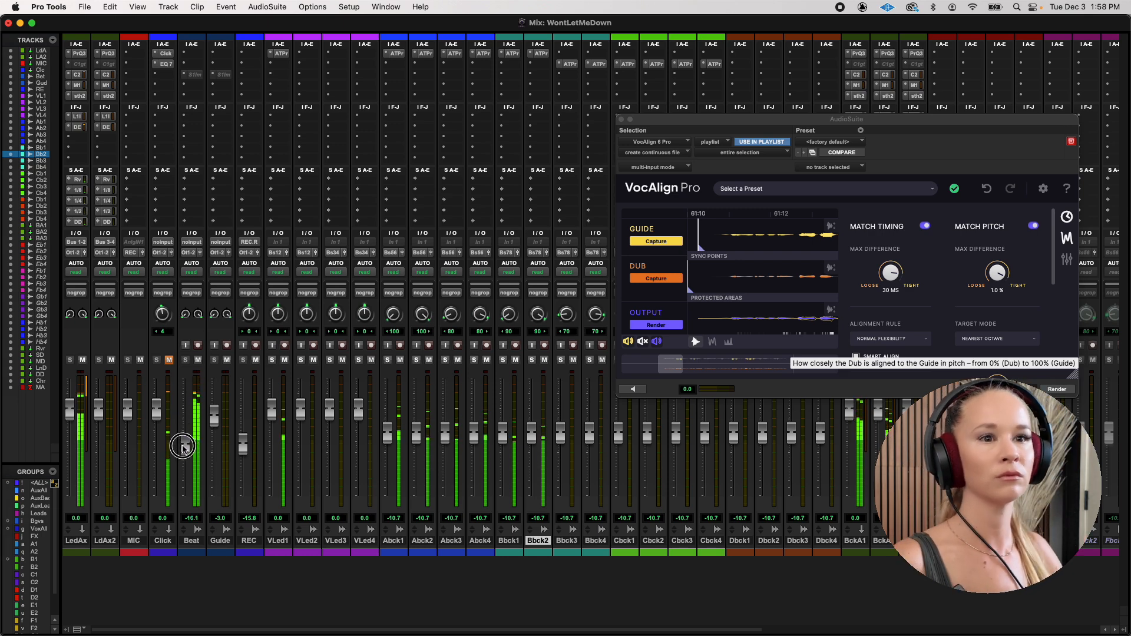
Enable the Bgvs group, lower the background vocal faders together to -15.0 dB, and return to the Edit window.
{"action": "left_click", "coordinate": [36, 521]}
{"action": "left_click_drag", "start_coordinate": [474, 436], "coordinate": [476, 448]}
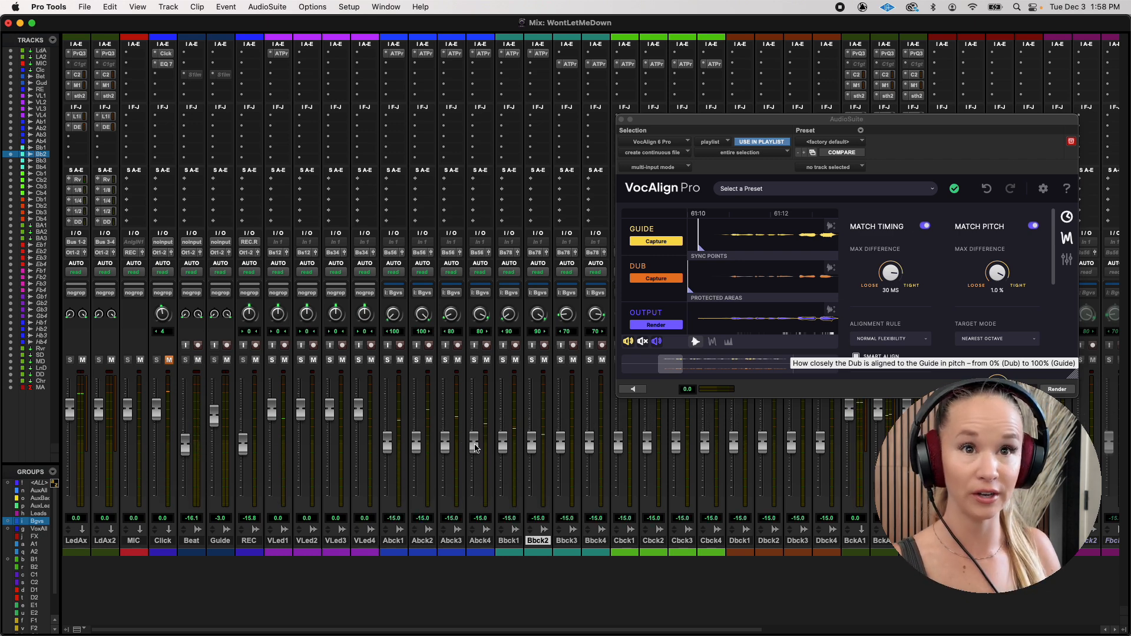
{"action": "key", "text": "super+equal"}
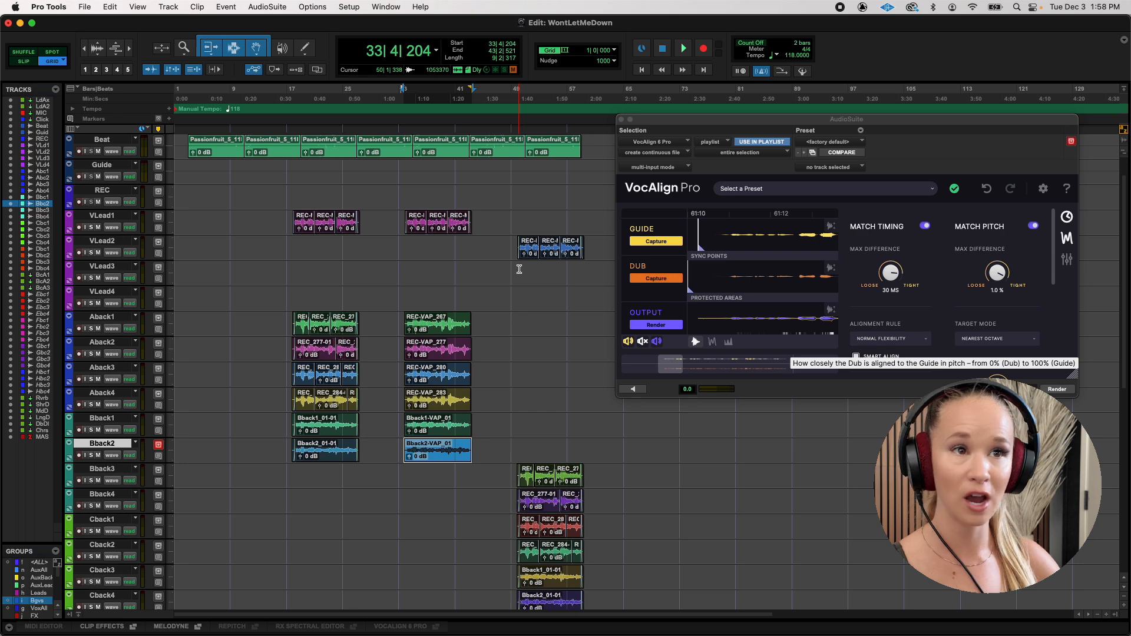
Select the VLead2 track together with Bback3 through Cback4 and choose to edit them in VocAlign 6 Pro.
{"action": "left_click", "coordinate": [528, 258]}
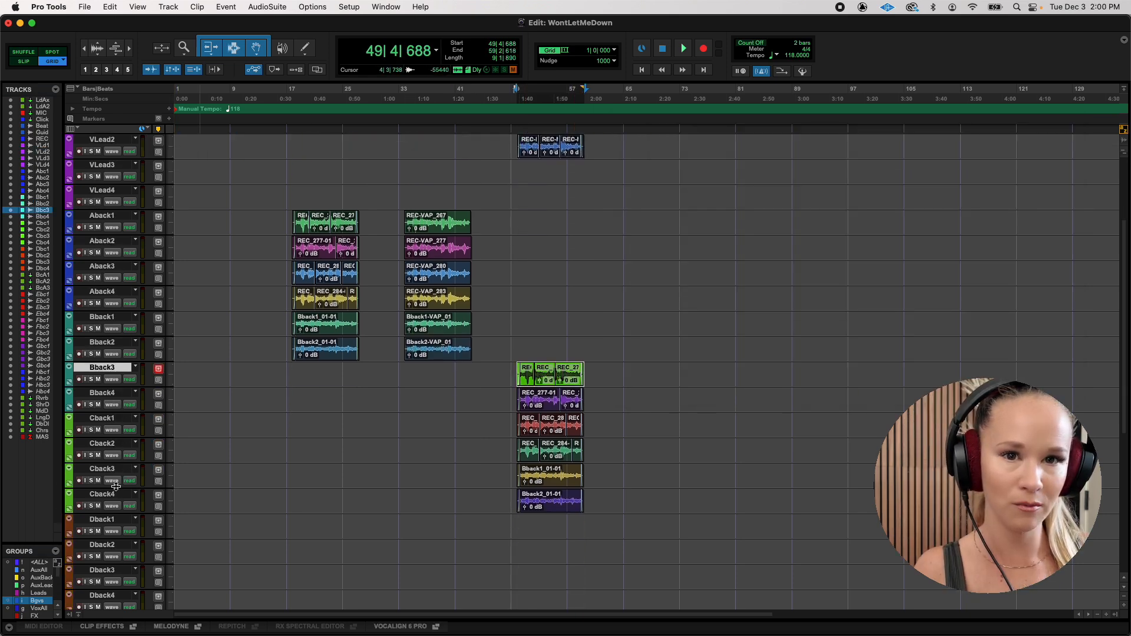
{"action": "left_click", "coordinate": [116, 495], "text": "shift"}
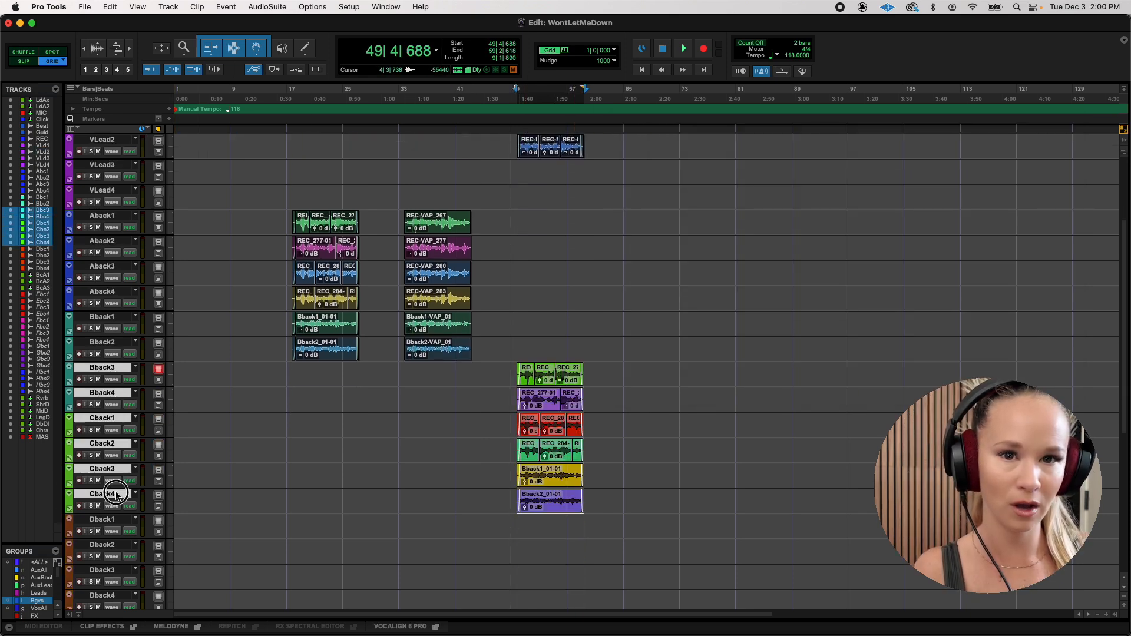
{"action": "scroll", "coordinate": [116, 495], "scroll_direction": "up", "scroll_amount": 5}
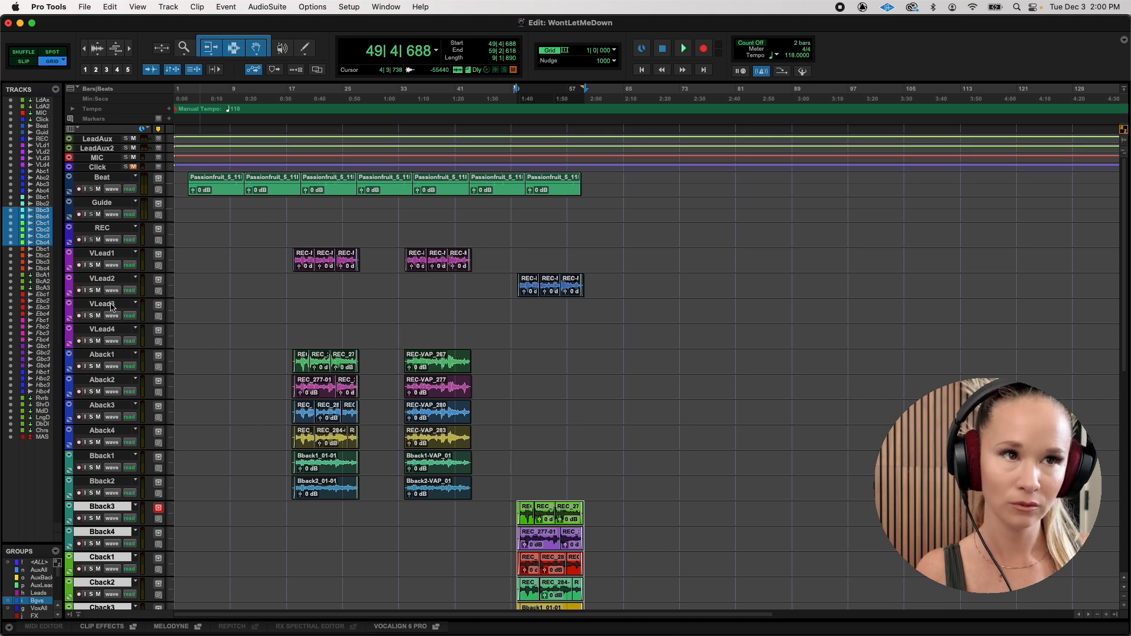
{"action": "left_click", "coordinate": [114, 280]}
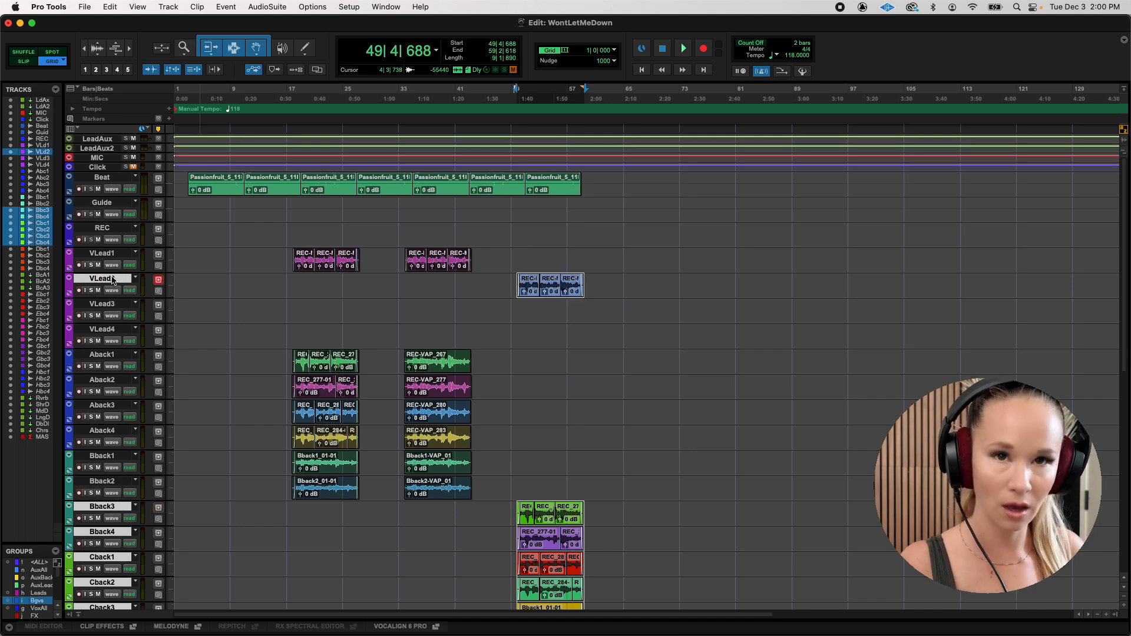
{"action": "right_click", "coordinate": [114, 281]}
{"action": "mouse_move", "coordinate": [212, 422]}
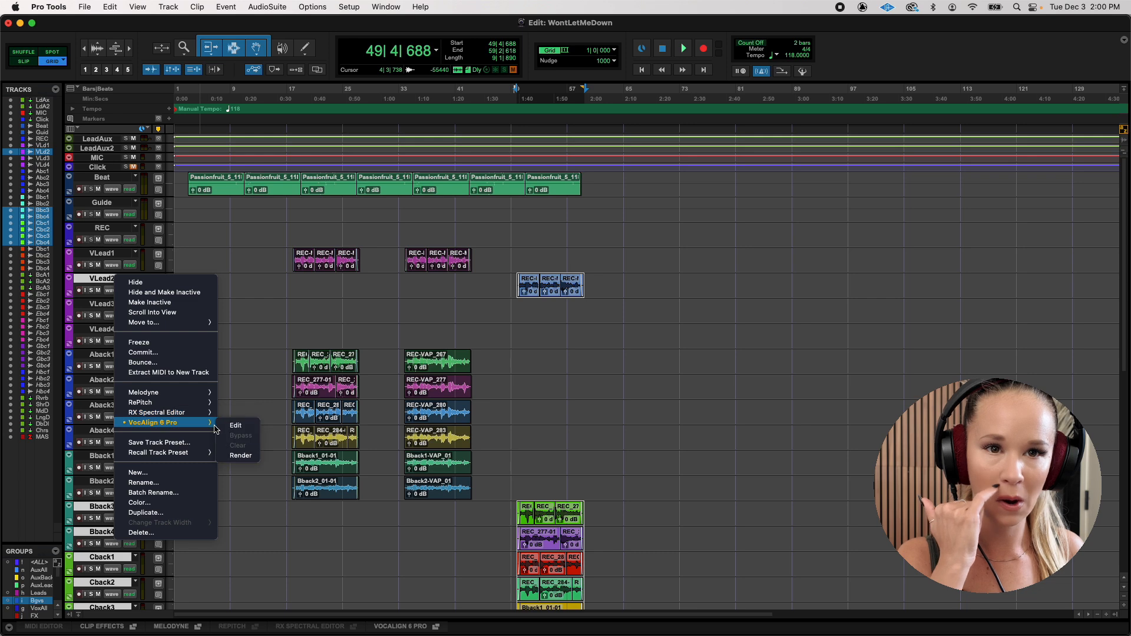
{"action": "left_click", "coordinate": [230, 425]}
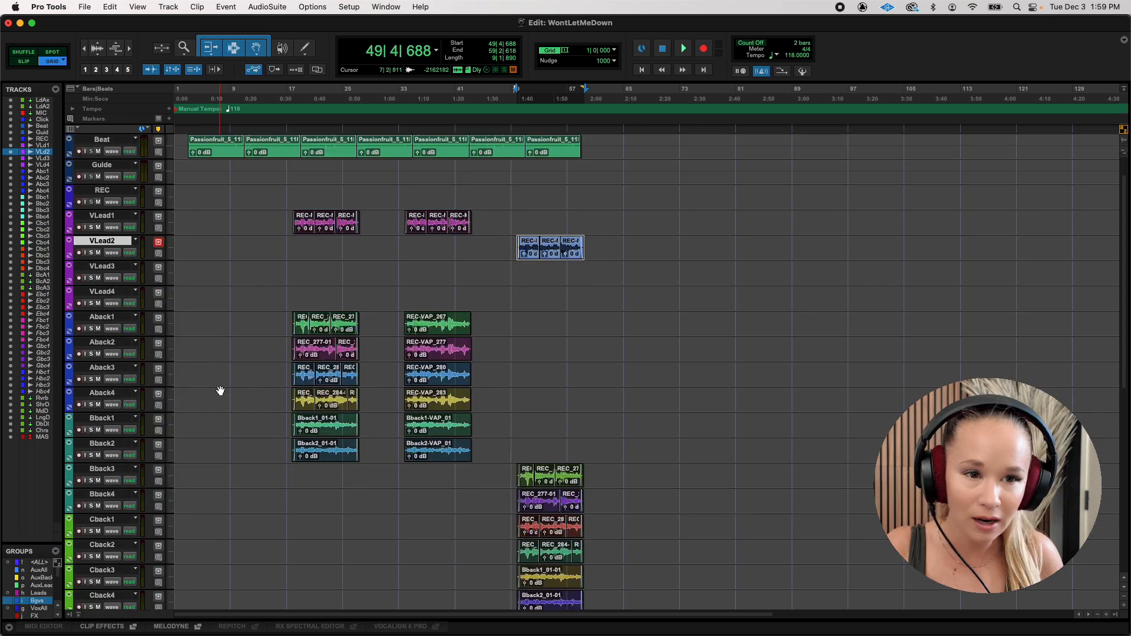
Open the VLead2 track in the docked VocAlign 6 Pro editor and enlarge the editor pane.
{"action": "right_click", "coordinate": [123, 243]}
{"action": "mouse_move", "coordinate": [212, 385]}
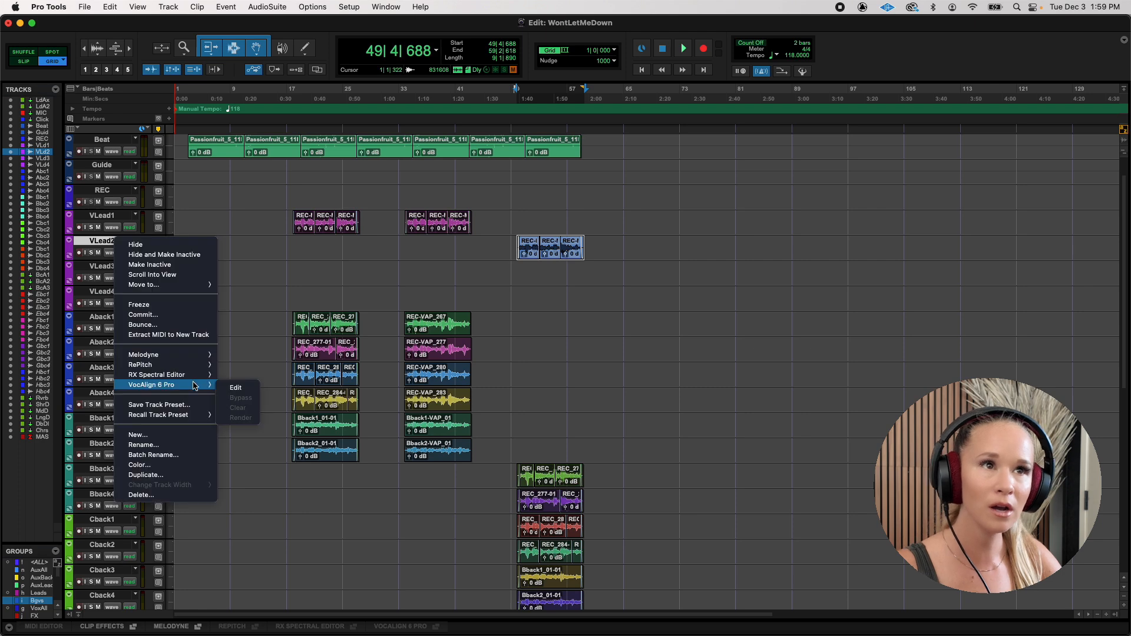
{"action": "left_click", "coordinate": [236, 389]}
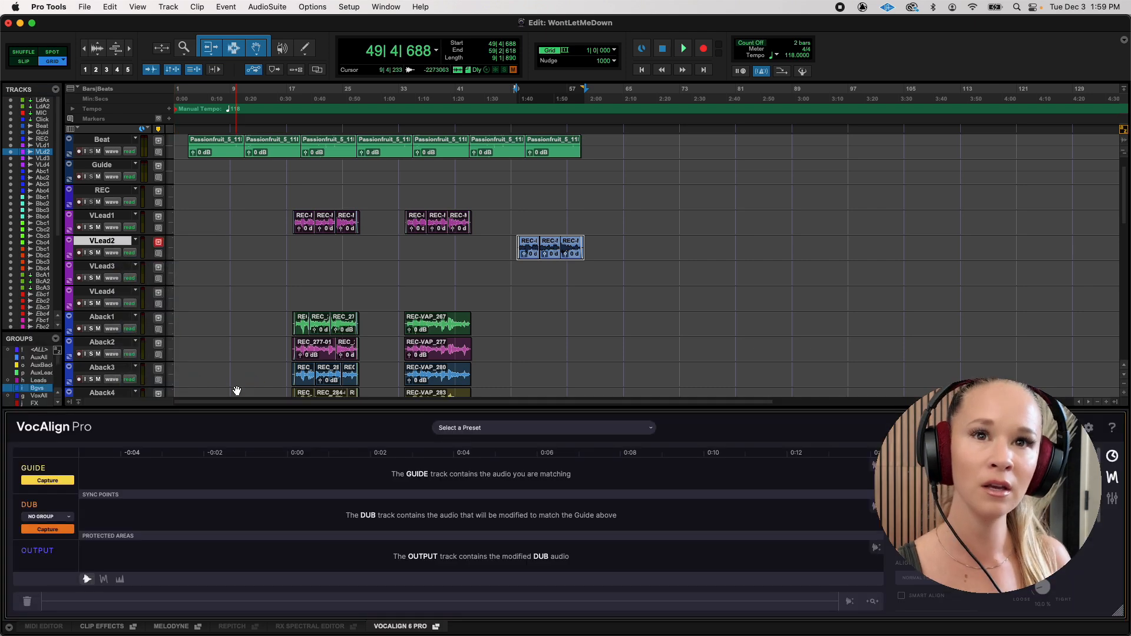
{"action": "left_click_drag", "start_coordinate": [734, 413], "coordinate": [932, 167]}
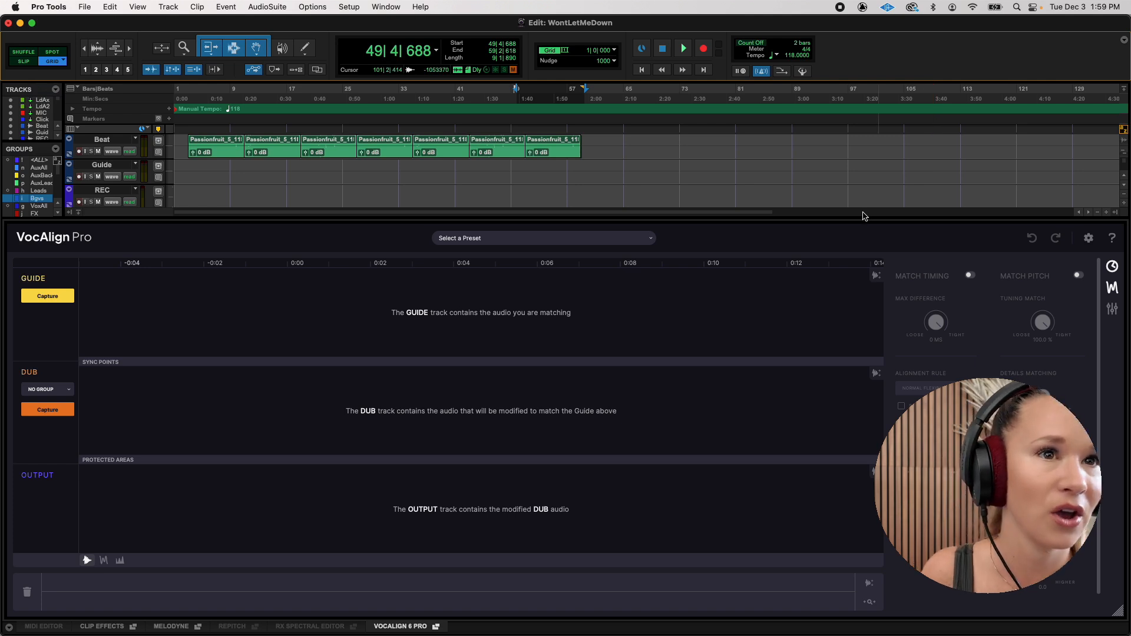
Capture the VLead2 clips as the guide and the Bback3 through Cback4 clips as the dubs.
{"action": "left_click", "coordinate": [530, 156]}
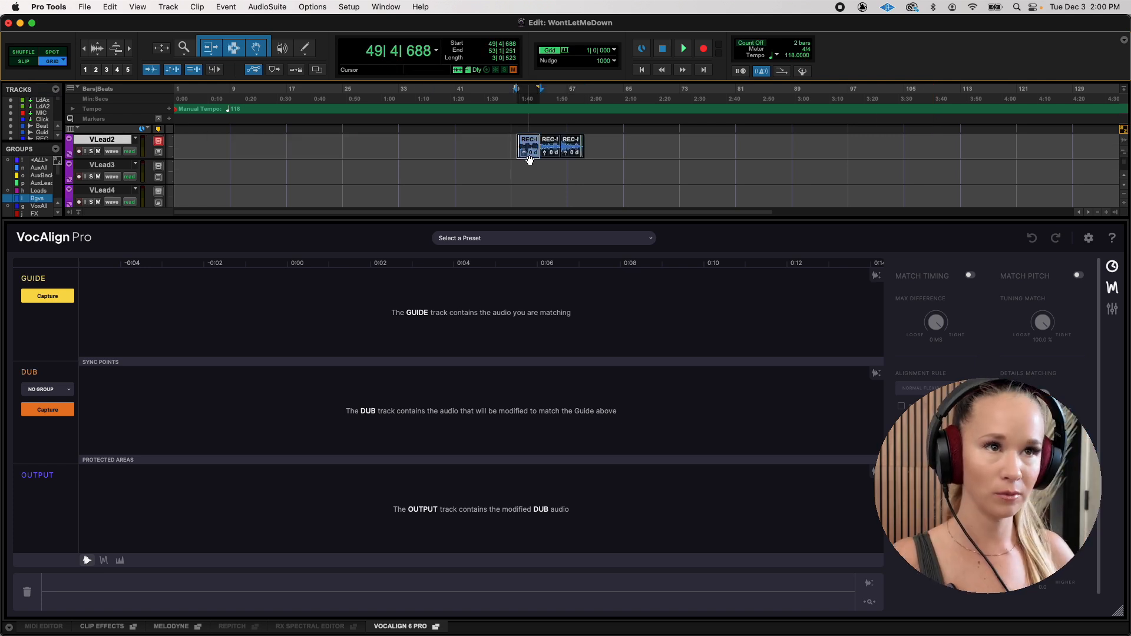
{"action": "left_click", "coordinate": [571, 156], "text": "shift"}
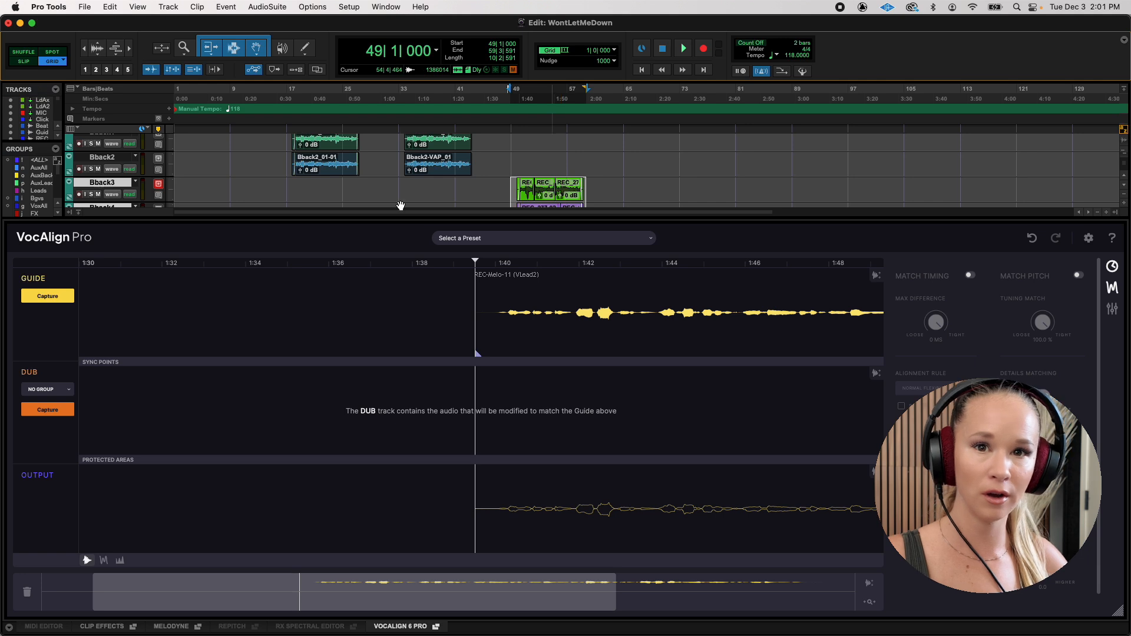
{"action": "left_click", "coordinate": [58, 412]}
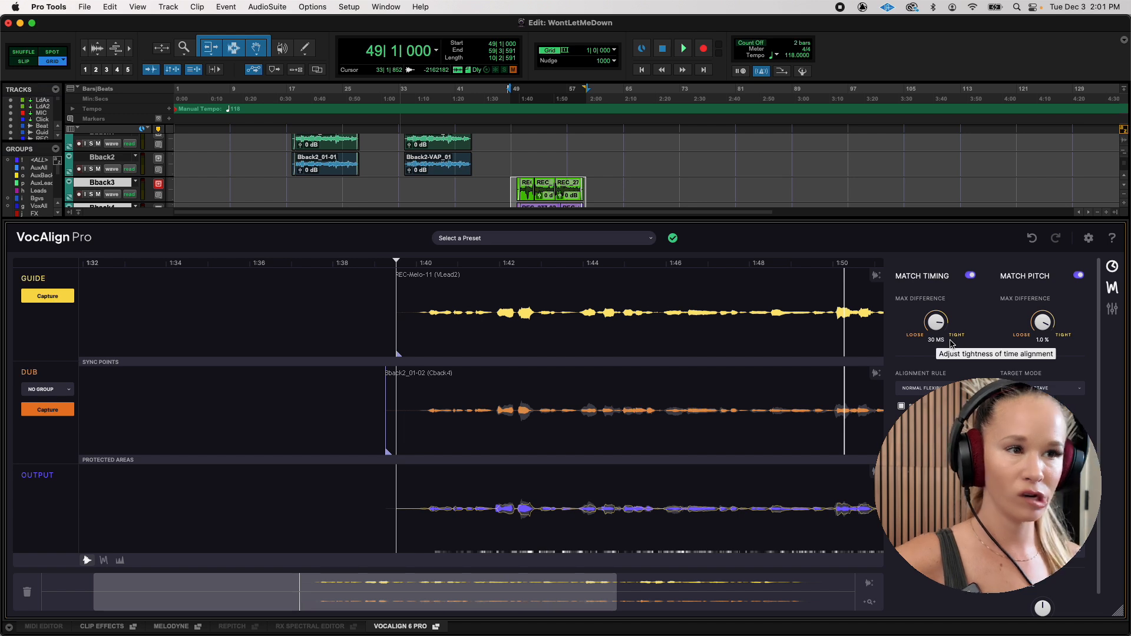
Play back the backing vocals with the maximum timing difference tightened to 0 ms, and close the VocAlign editor.
{"action": "key", "text": "space"}
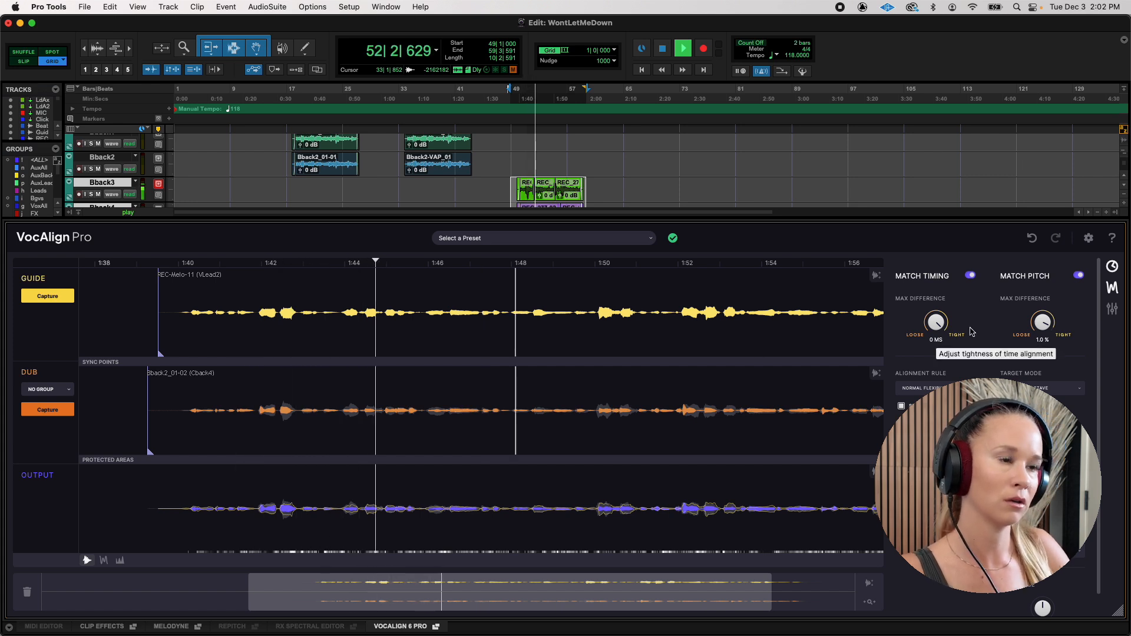
{"action": "key", "text": "space"}
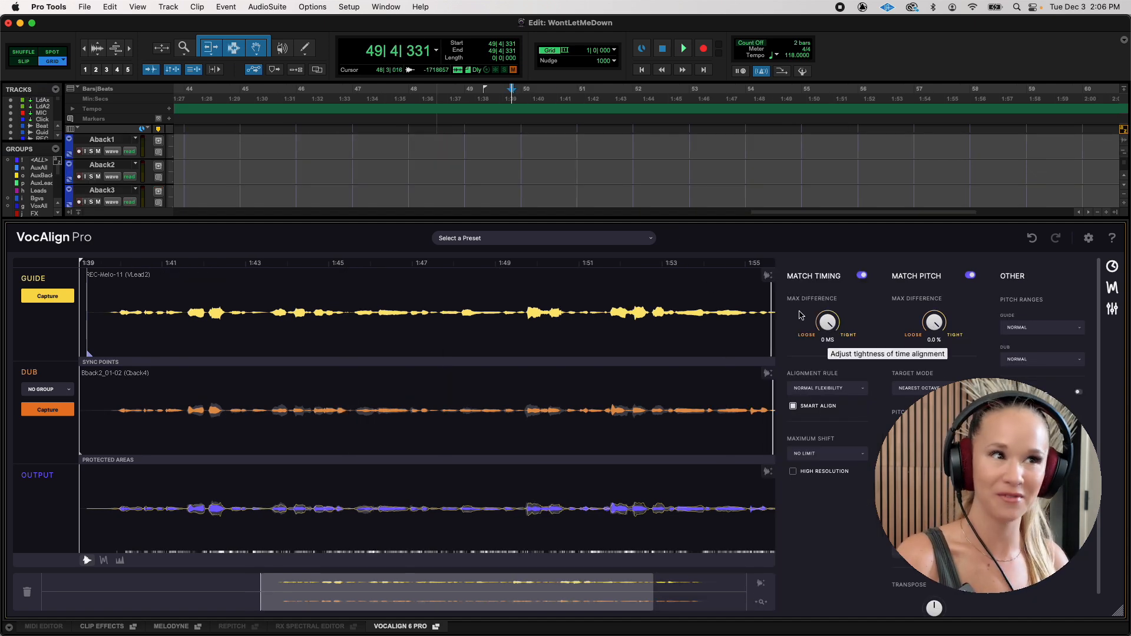
{"action": "left_click", "coordinate": [407, 627]}
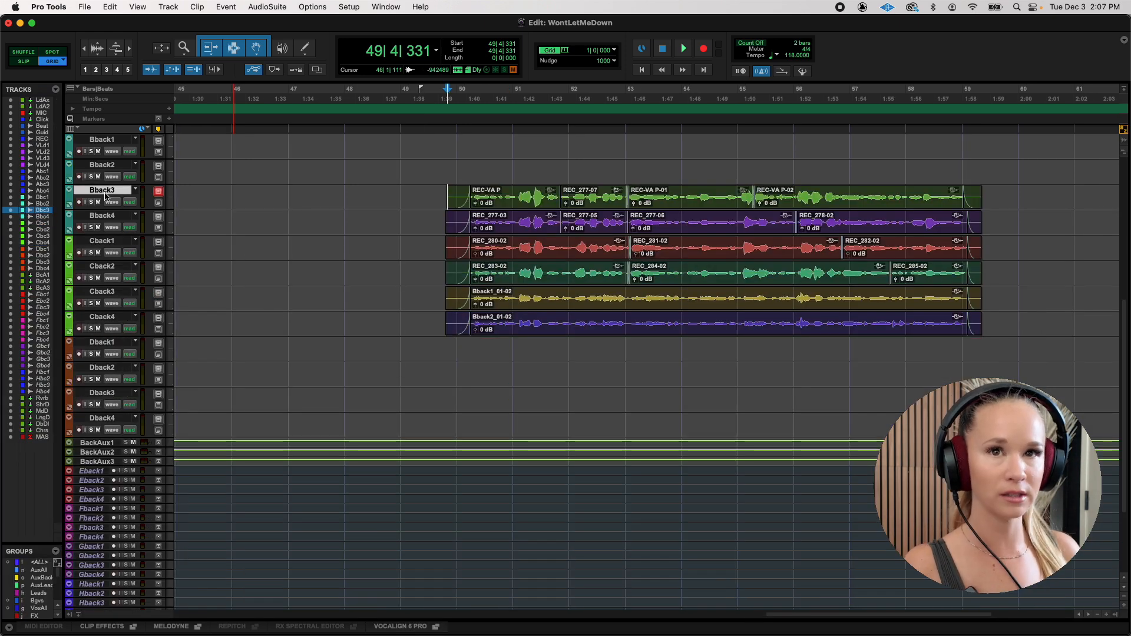
Open the Bback3 track in the docked VocAlign 6 Pro editor, adjust its maximum timing difference, and close the editor.
{"action": "right_click", "coordinate": [106, 196]}
{"action": "left_click", "coordinate": [216, 338]}
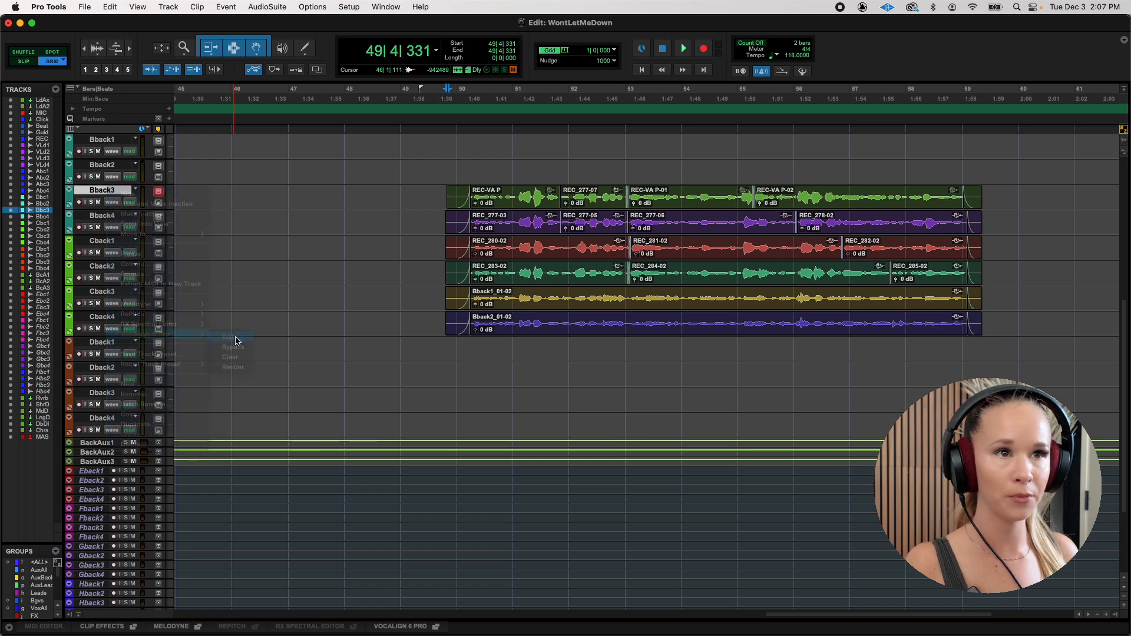
{"action": "left_click_drag", "start_coordinate": [828, 317], "coordinate": [826, 330]}
{"action": "left_click", "coordinate": [392, 626]}
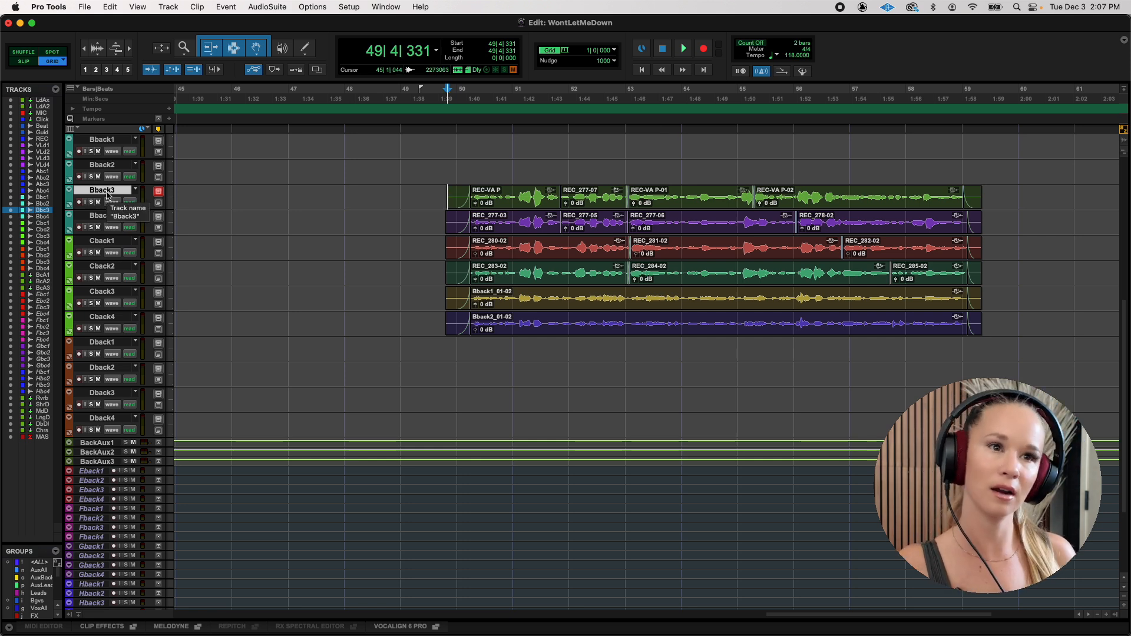
Select the Bback3 through Cback4 tracks and render their VocAlign 6 Pro processing into the clips.
{"action": "left_click", "coordinate": [108, 317], "text": "shift"}
{"action": "right_click", "coordinate": [107, 316]}
{"action": "mouse_move", "coordinate": [147, 461]}
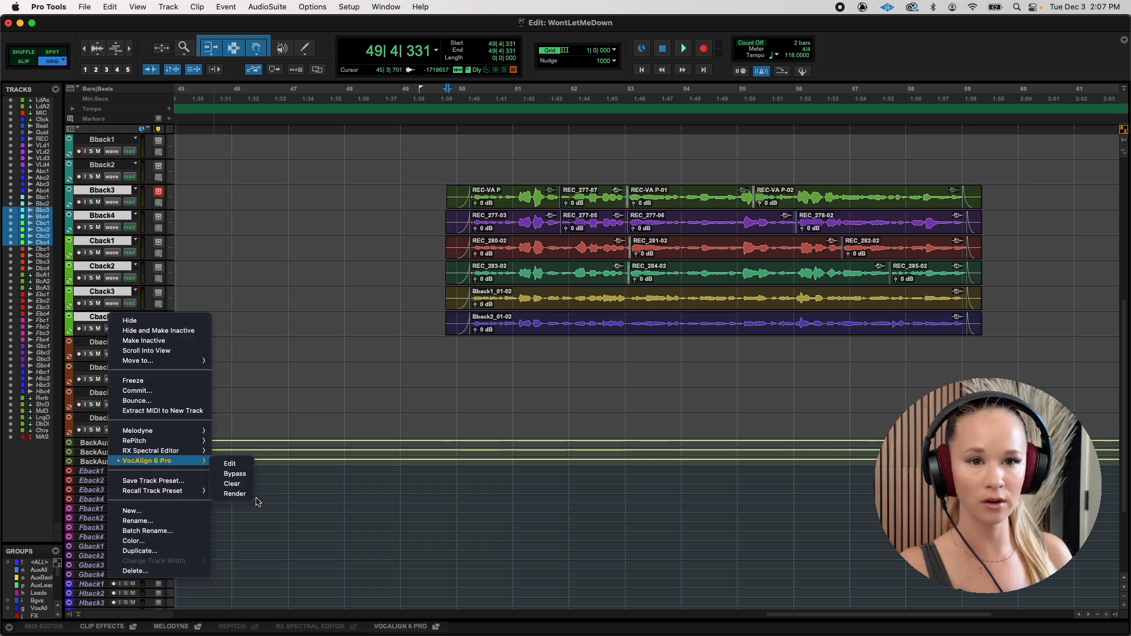
{"action": "left_click", "coordinate": [235, 493]}
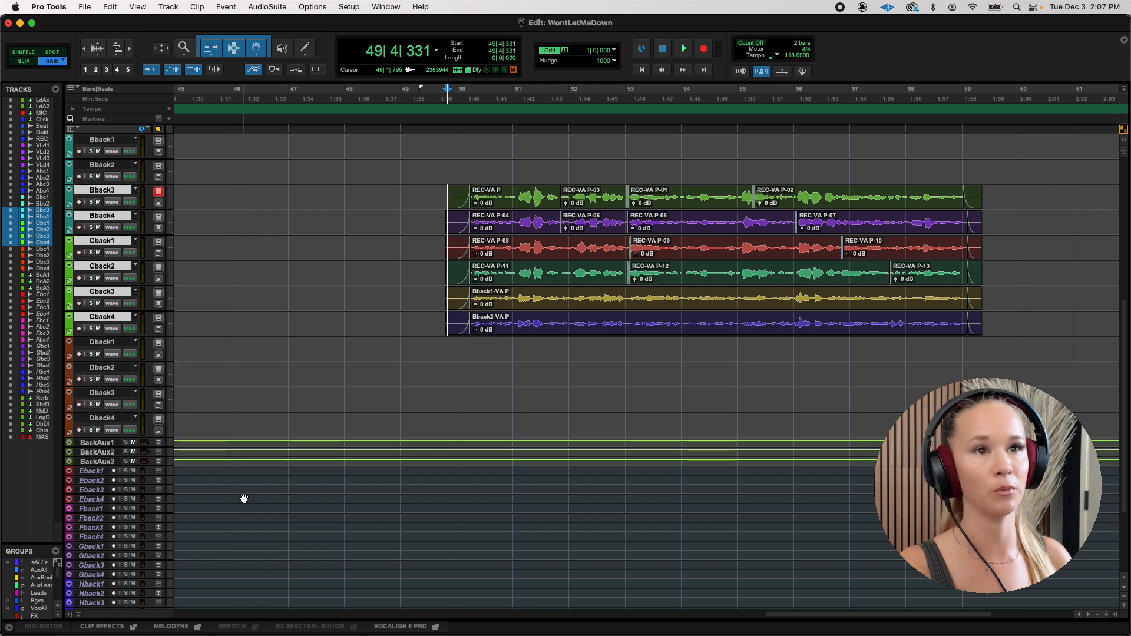
Play back the rendered Bback3 through Cback4 vocals from bar 50, and select those tracks again.
{"action": "left_click", "coordinate": [464, 166]}
{"action": "key", "text": "space"}
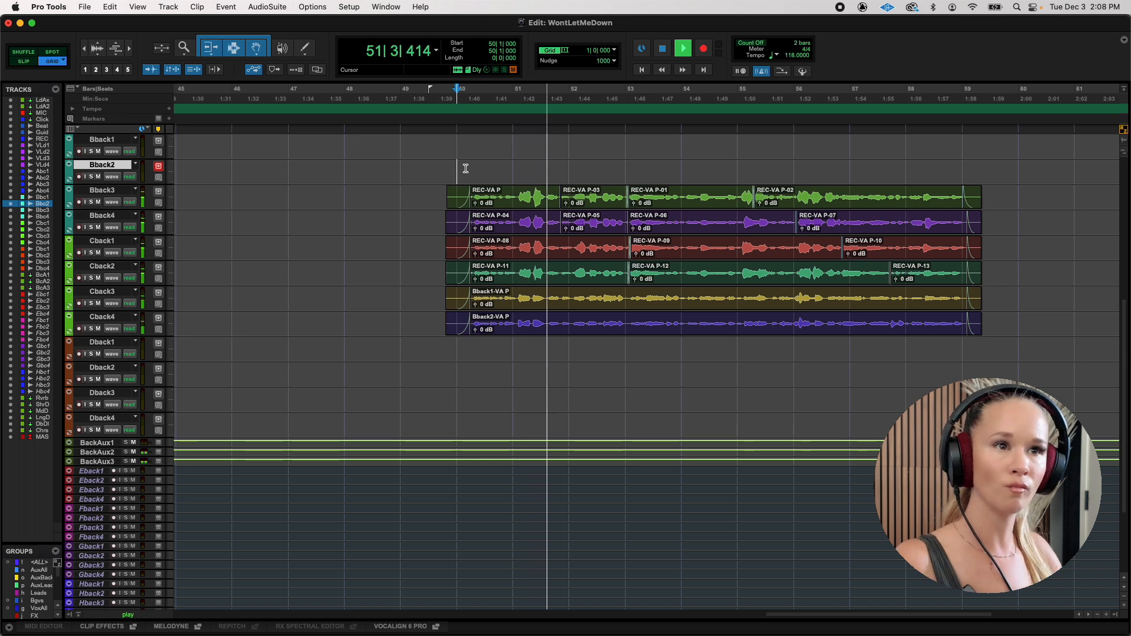
{"action": "left_click", "coordinate": [124, 192]}
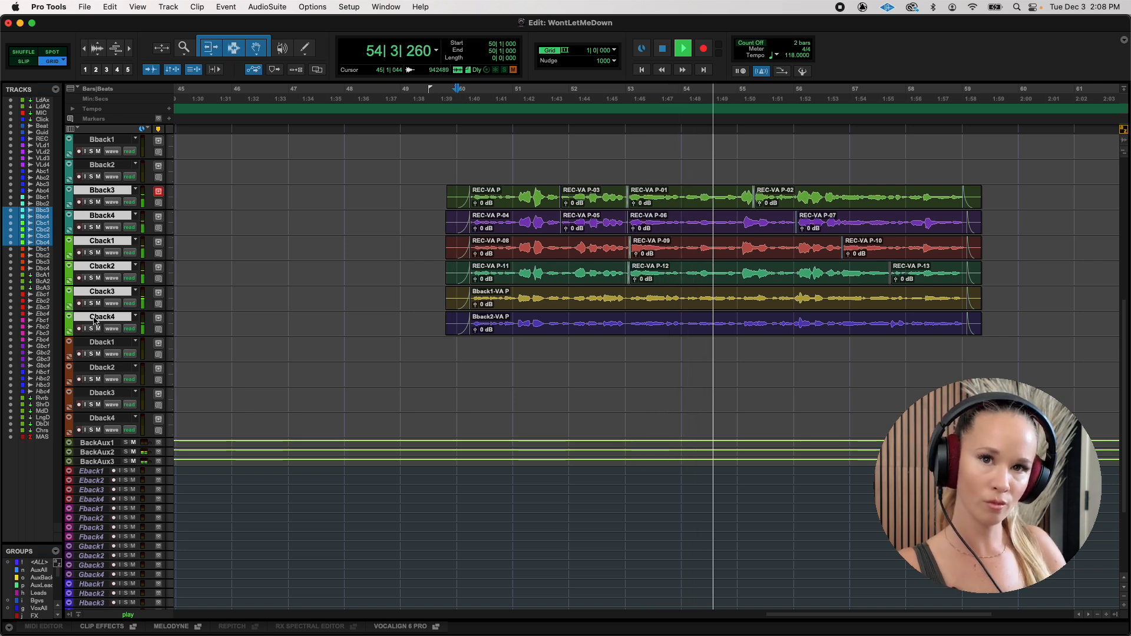
{"action": "right_click", "coordinate": [94, 320]}
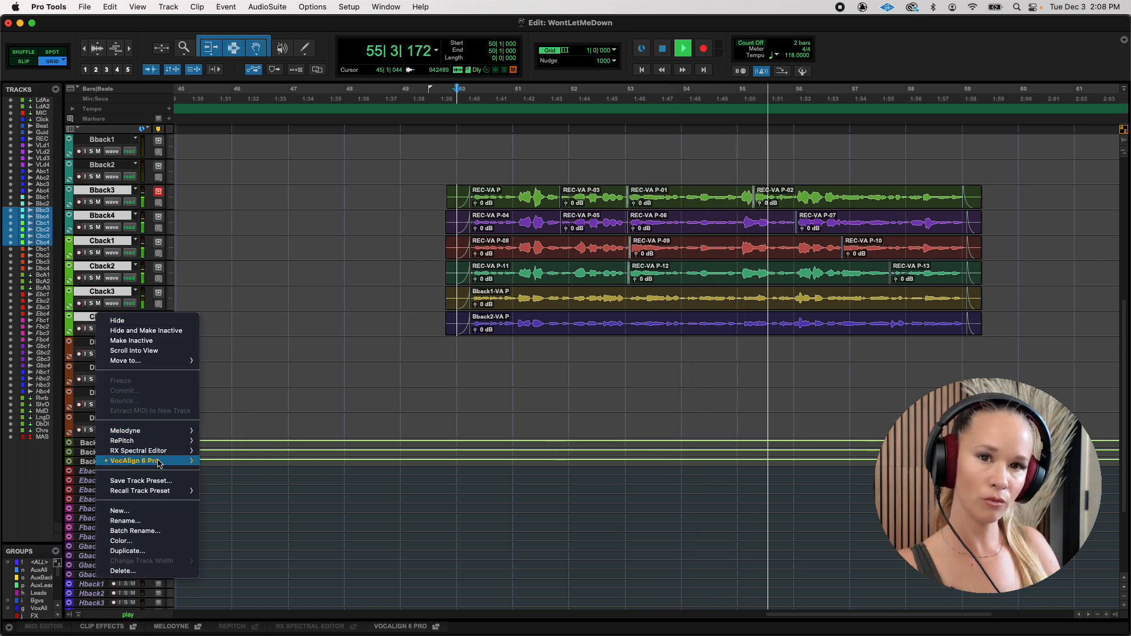
{"action": "left_click", "coordinate": [276, 355]}
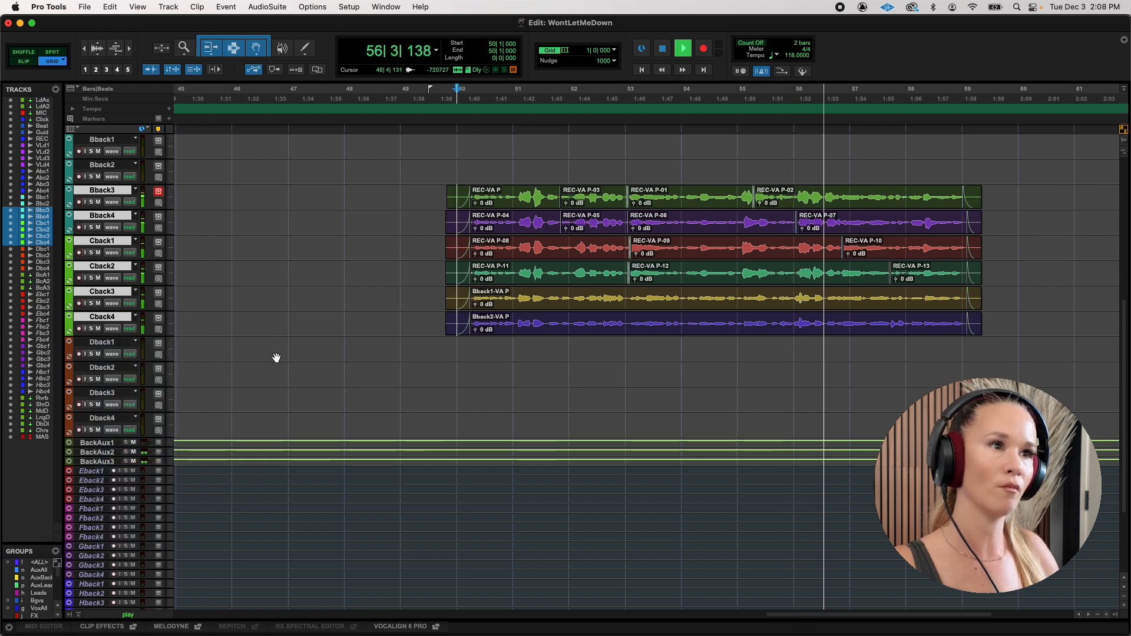
{"action": "key", "text": "super+bracketleft"}
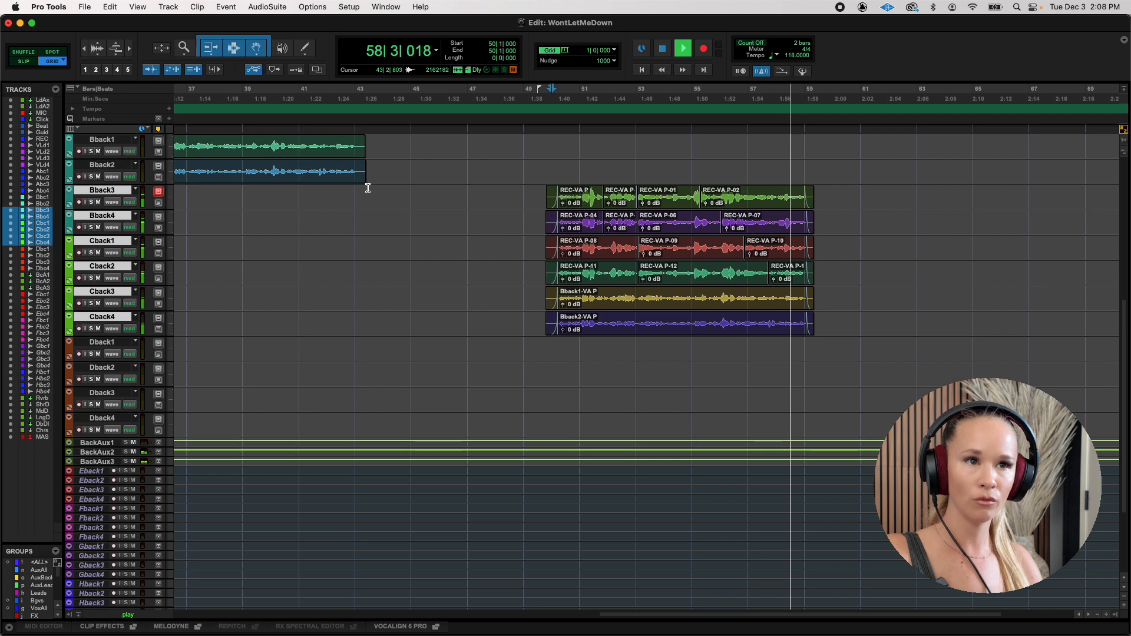
{"action": "key", "text": "space"}
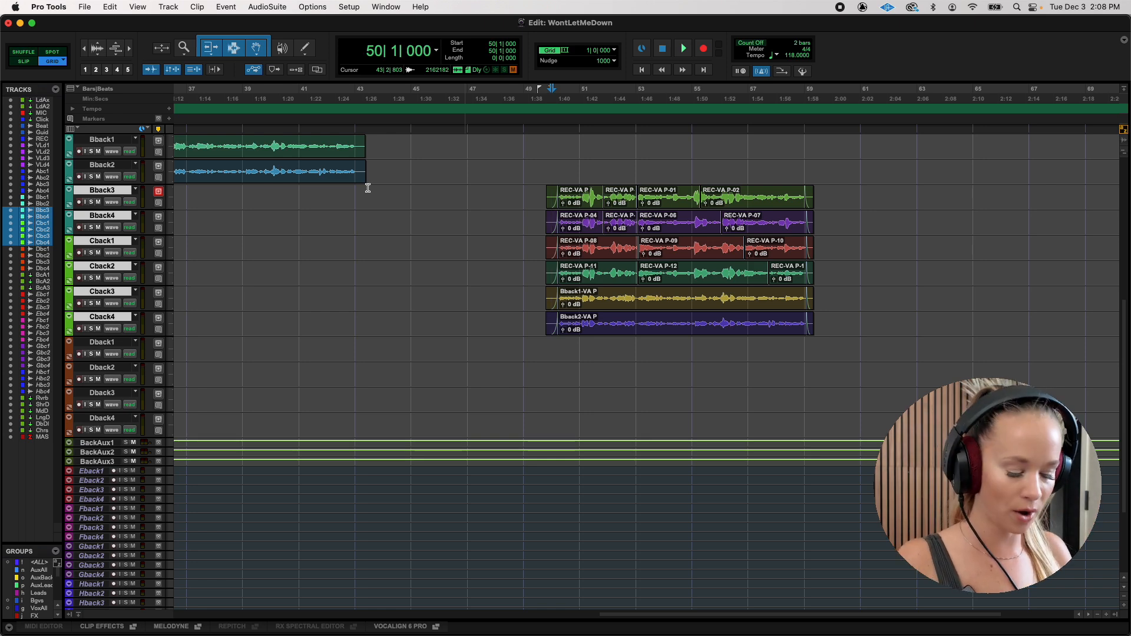
Play back the AudioSuite-aligned backing vocals on Aback1 through Bback2 from bar 34.
{"action": "key", "text": "r"}
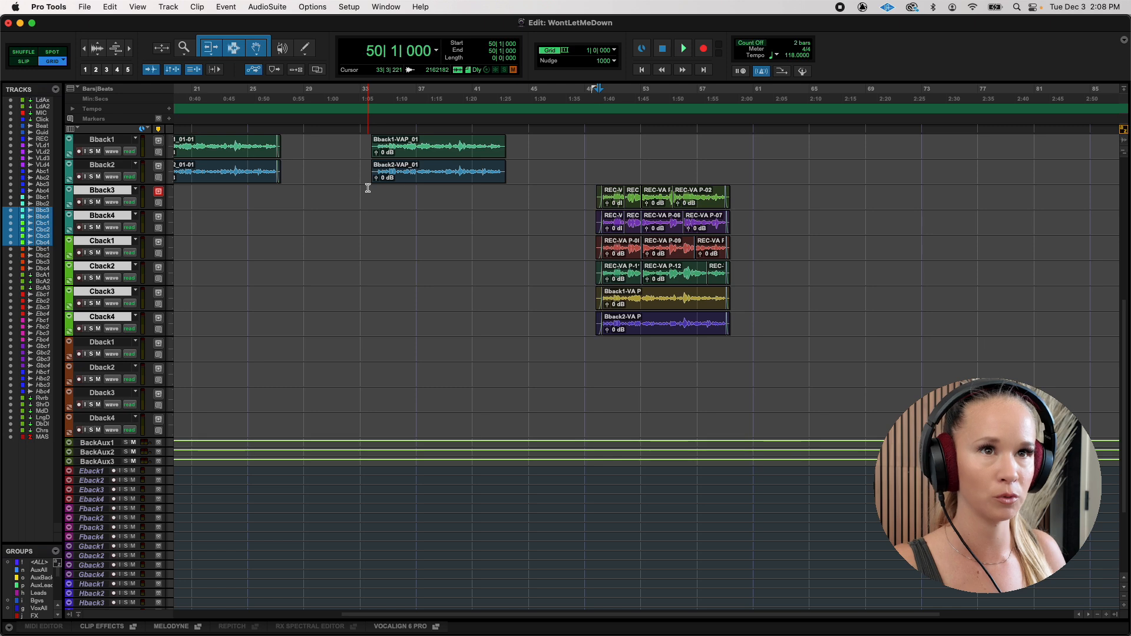
{"action": "key", "text": "r"}
{"action": "left_click", "coordinate": [405, 194]}
{"action": "scroll", "coordinate": [476, 259], "scroll_direction": "up", "scroll_amount": 5}
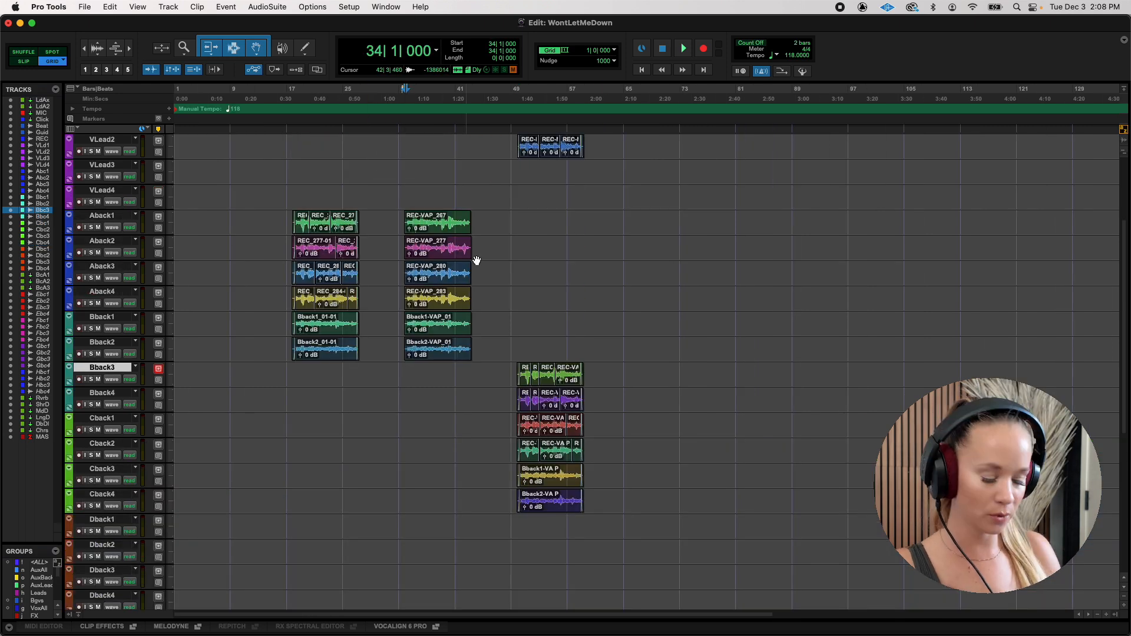
{"action": "key", "text": "t"}
{"action": "key", "text": "space"}
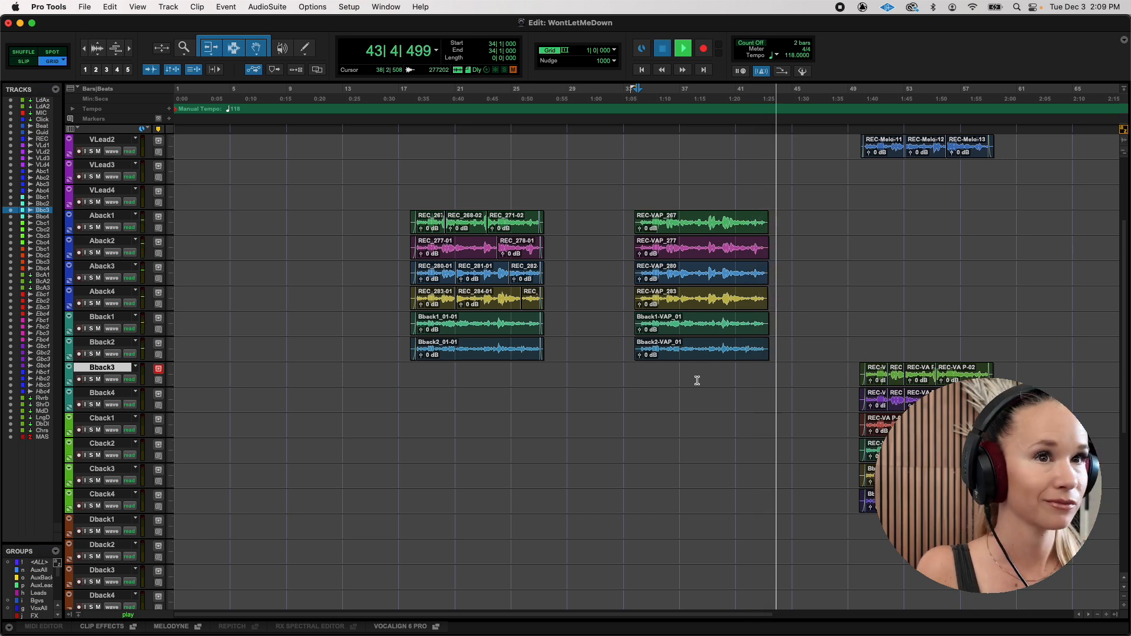
{"action": "key", "text": "space"}
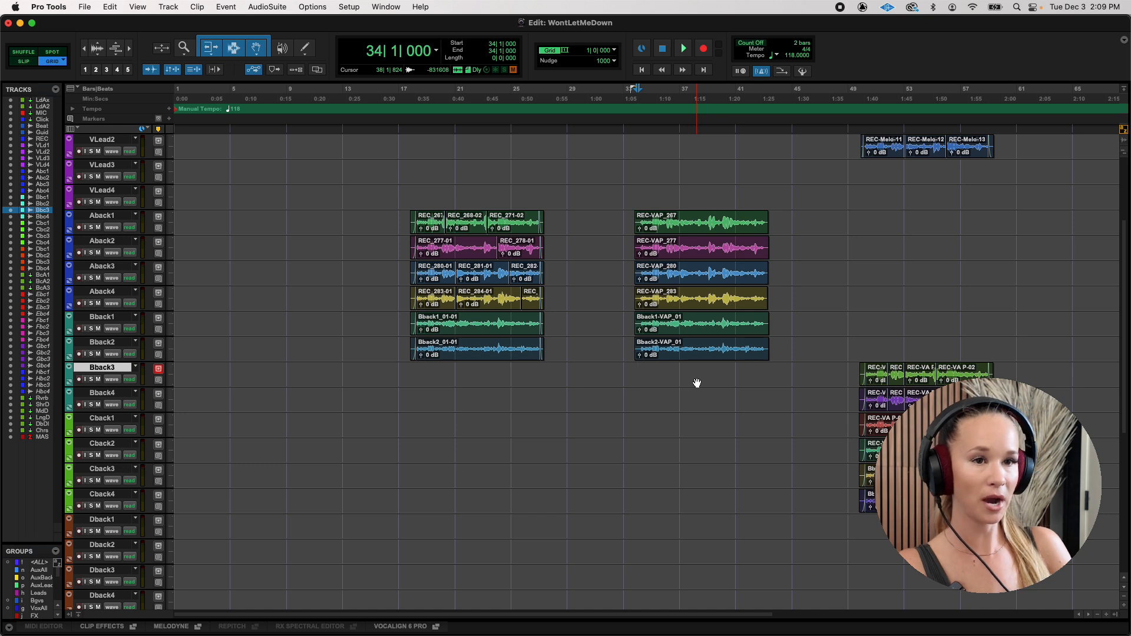
Compare the original backing vocals from bar 18 with the aligned versions from bar 34 by playing both.
{"action": "left_click", "coordinate": [412, 371]}
{"action": "key", "text": "space"}
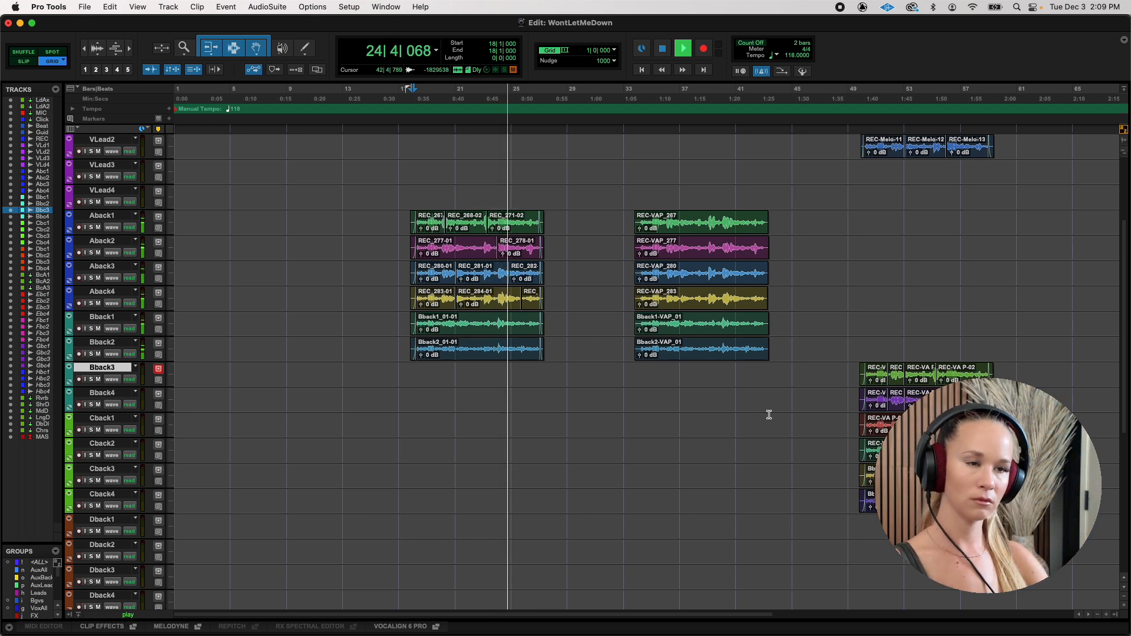
{"action": "key", "text": "space"}
{"action": "left_click", "coordinate": [641, 192]}
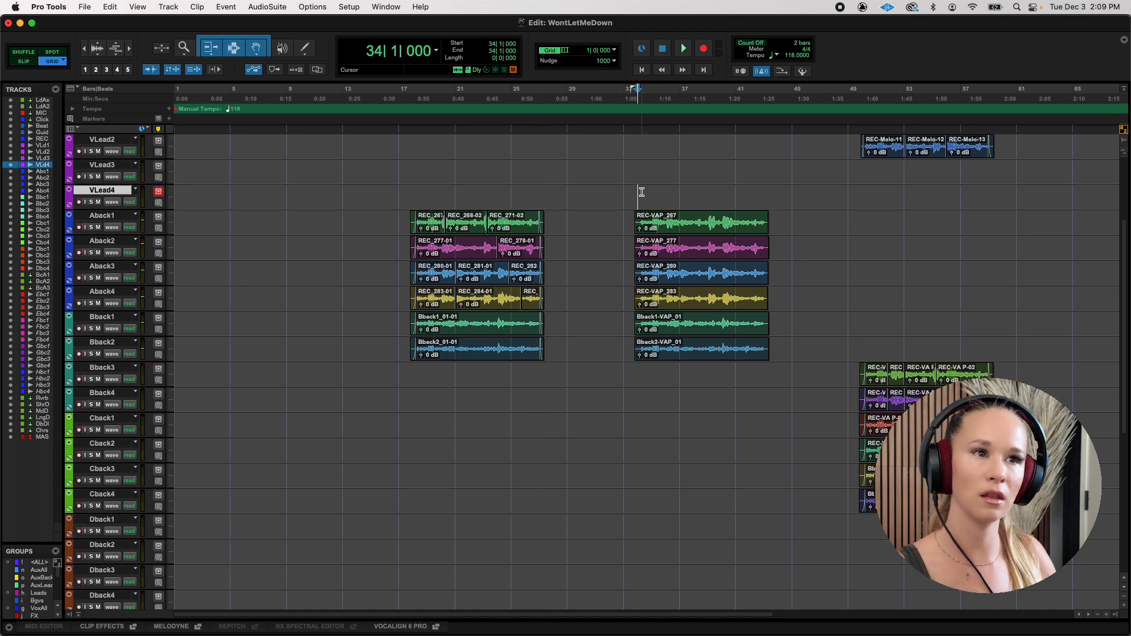
{"action": "key", "text": "space"}
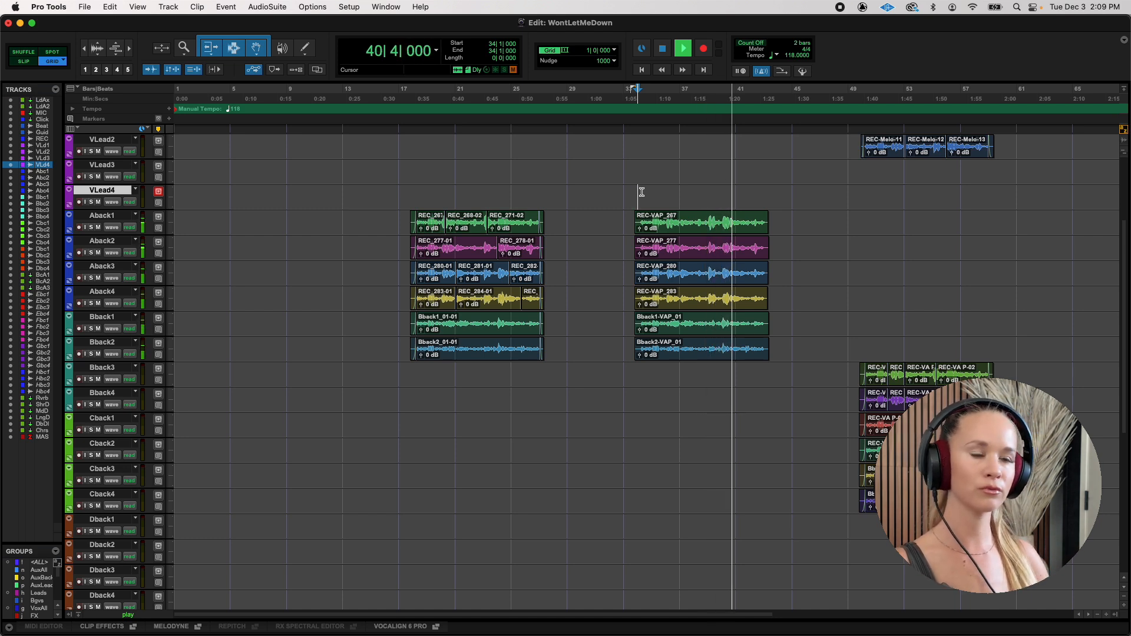
Play back the VLead2 lead together with the rendered Bback3 through Cback4 vocals from bar 50.
{"action": "left_click", "coordinate": [862, 166]}
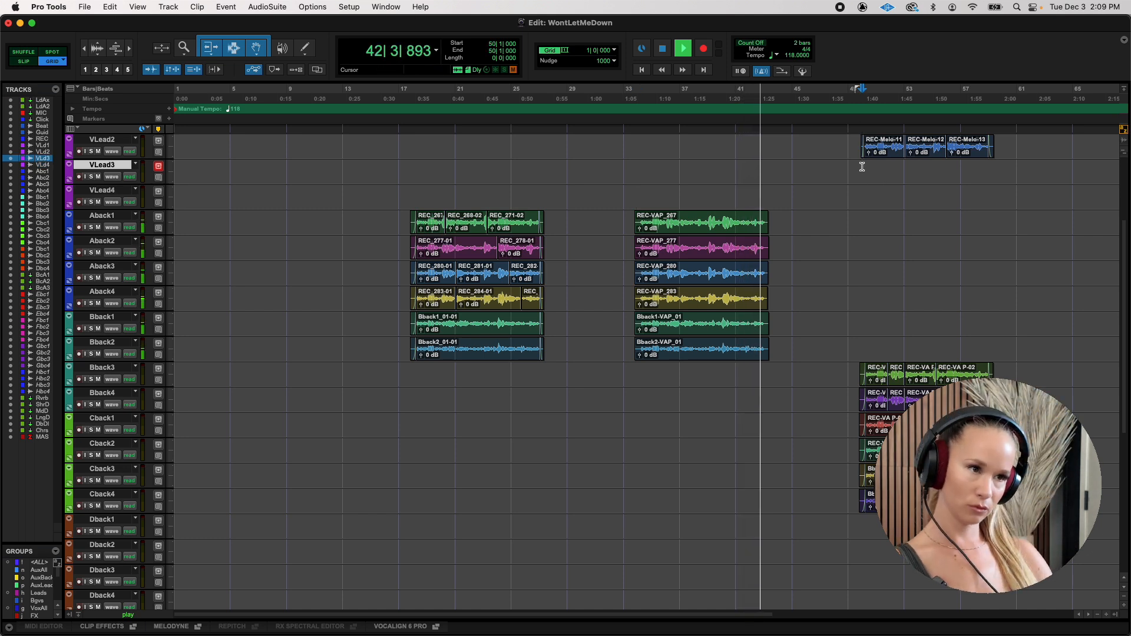
{"action": "key", "text": "space"}
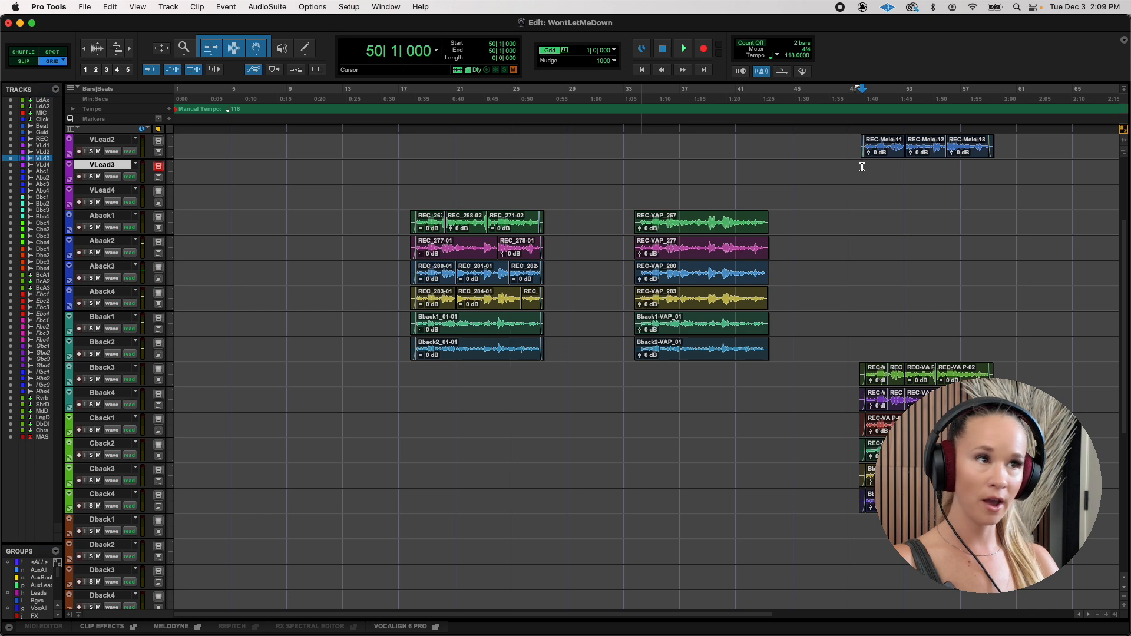
{"action": "key", "text": "space"}
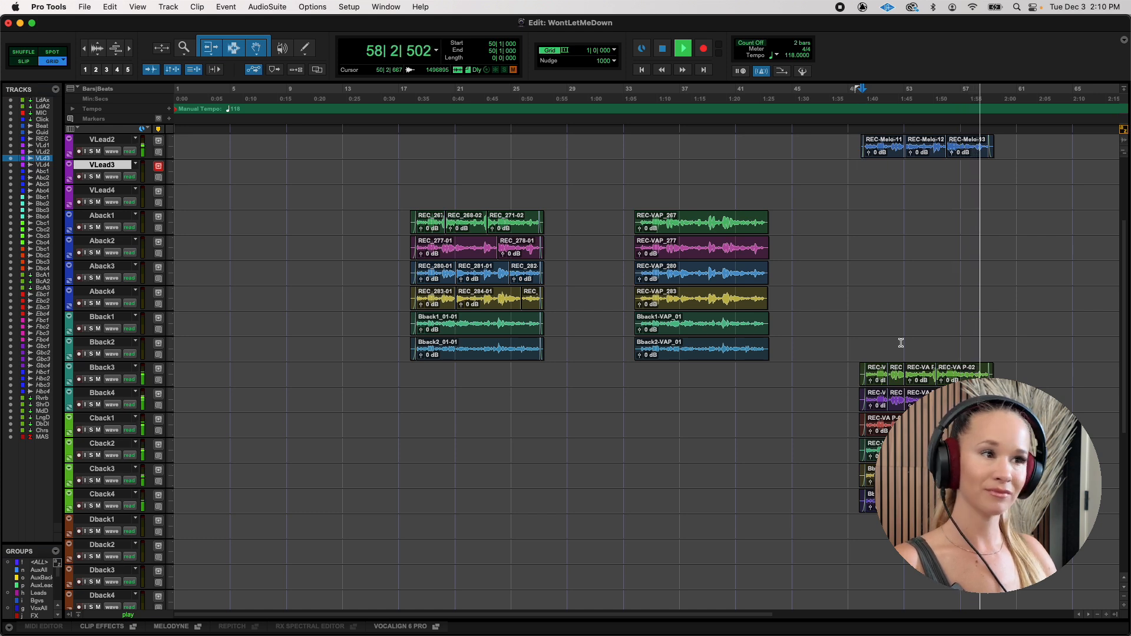
{"action": "key", "text": "space"}
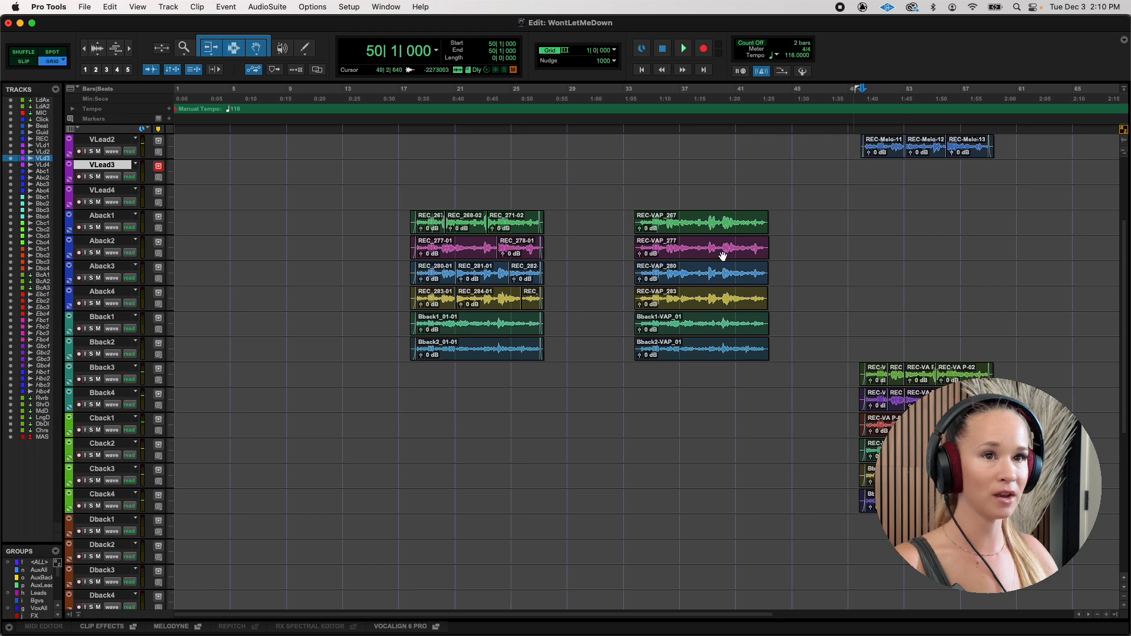
Select the aligned Bback2-VAP_01 clip at bar 34 on the Bback2 track.
{"action": "left_click_drag", "start_coordinate": [401, 217], "coordinate": [510, 306]}
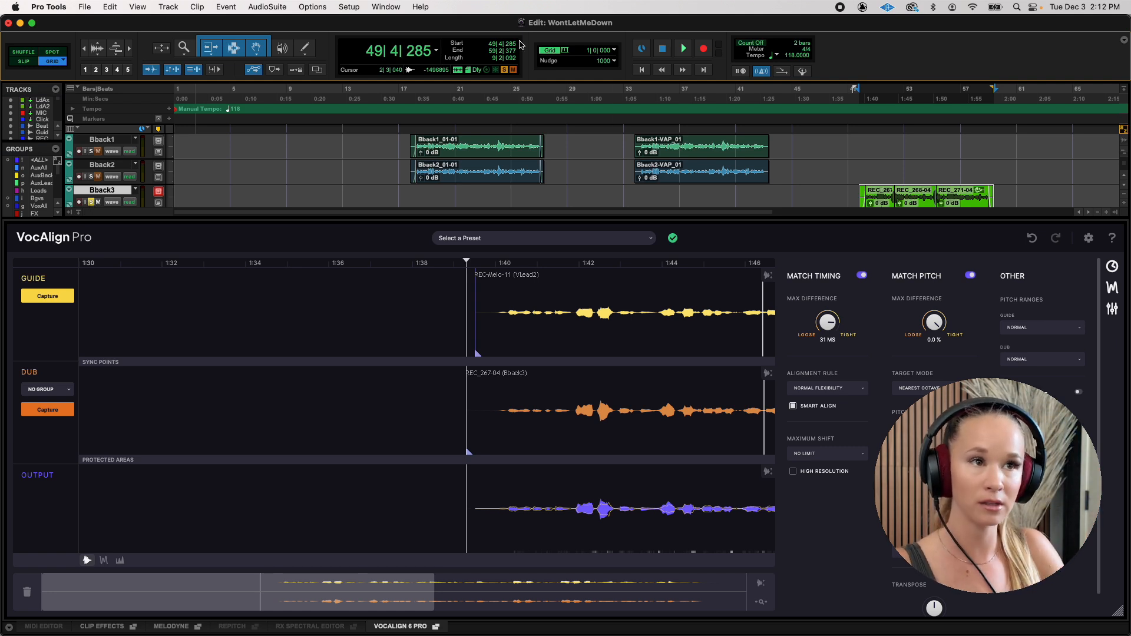
{"action": "left_click", "coordinate": [717, 176]}
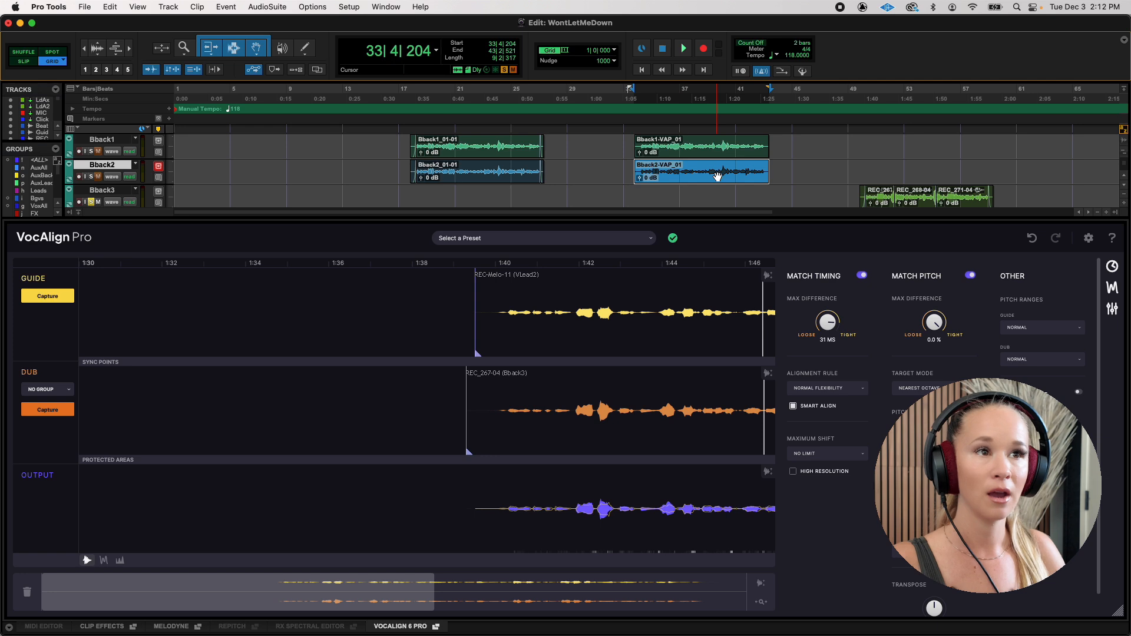